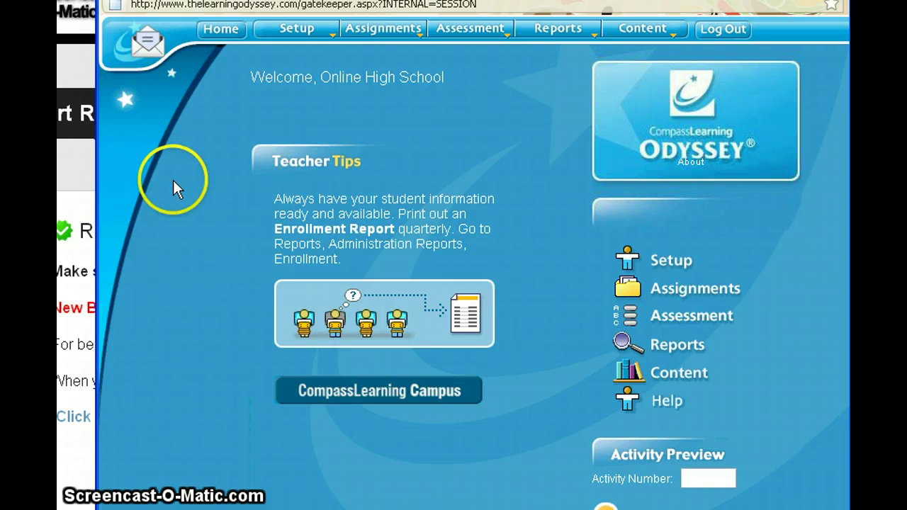
# Start a new Student Completion progress report and advance to its curriculum selection
pyautogui.moveTo(555, 41)
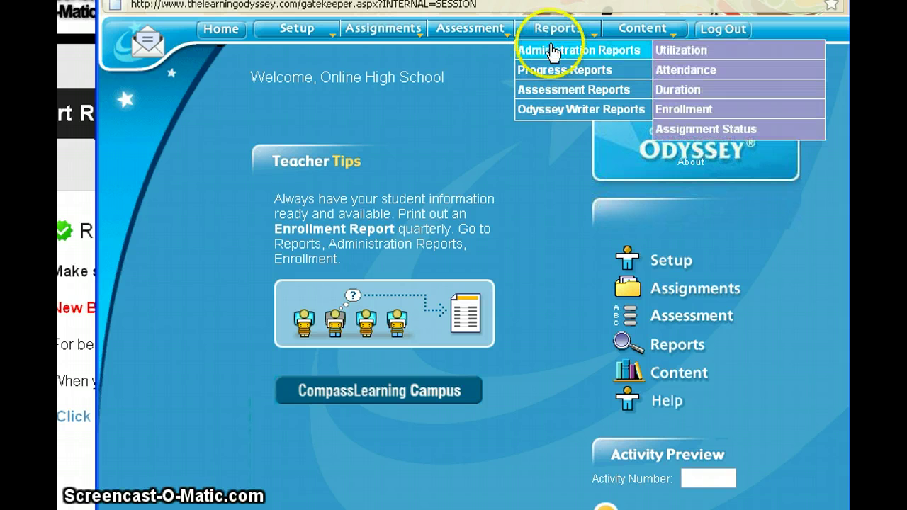
pyautogui.moveTo(552, 76)
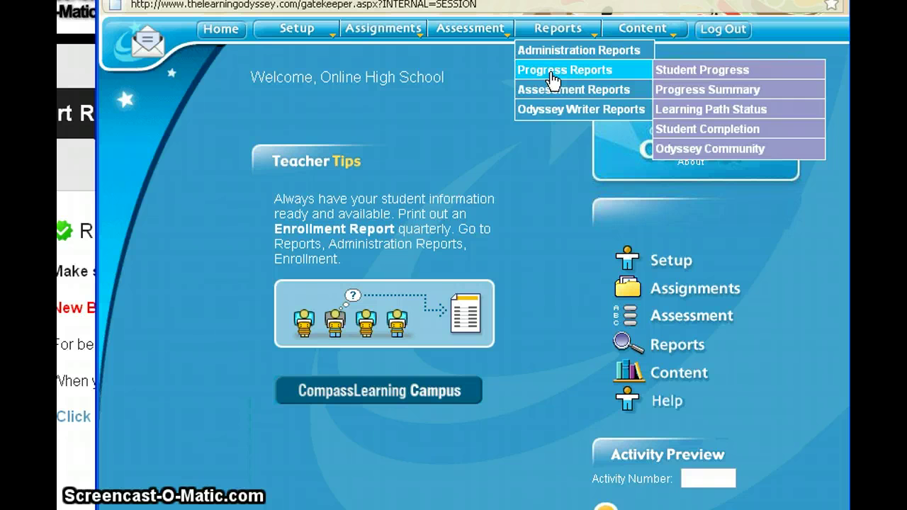
pyautogui.moveTo(559, 115)
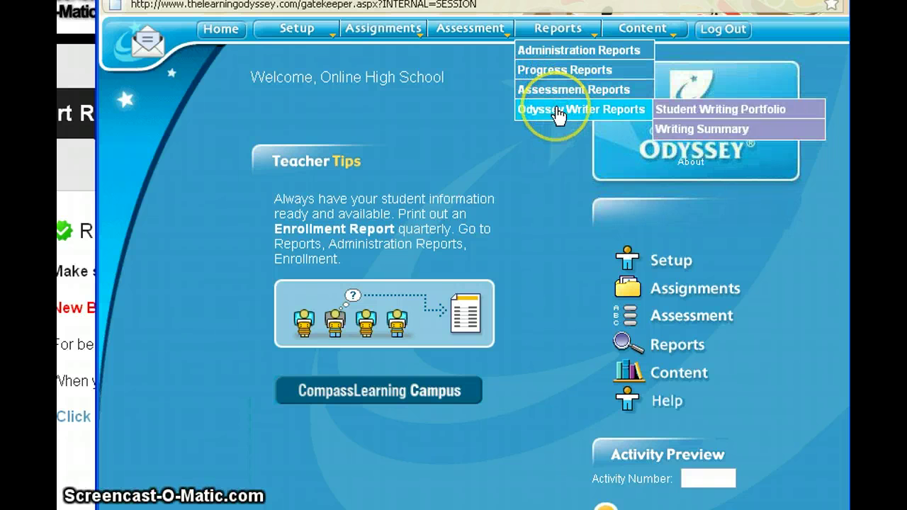
pyautogui.moveTo(639, 72)
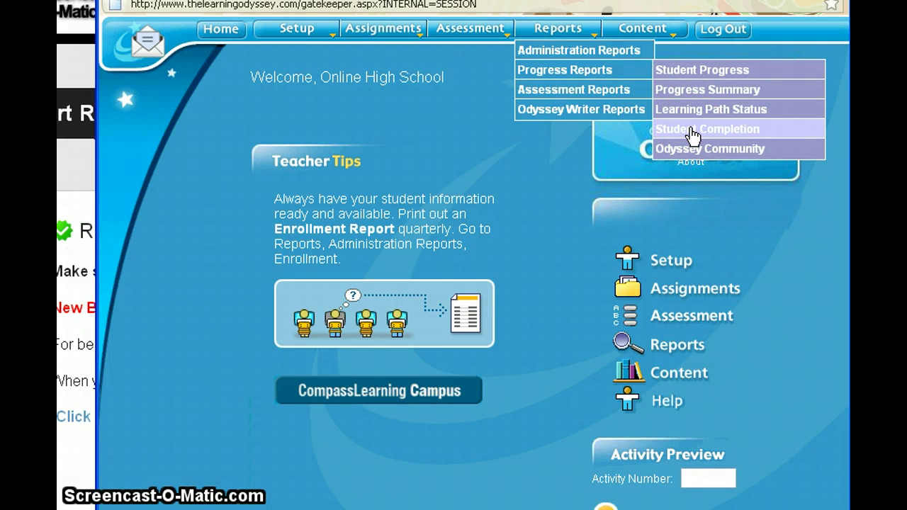
pyautogui.click(684, 80)
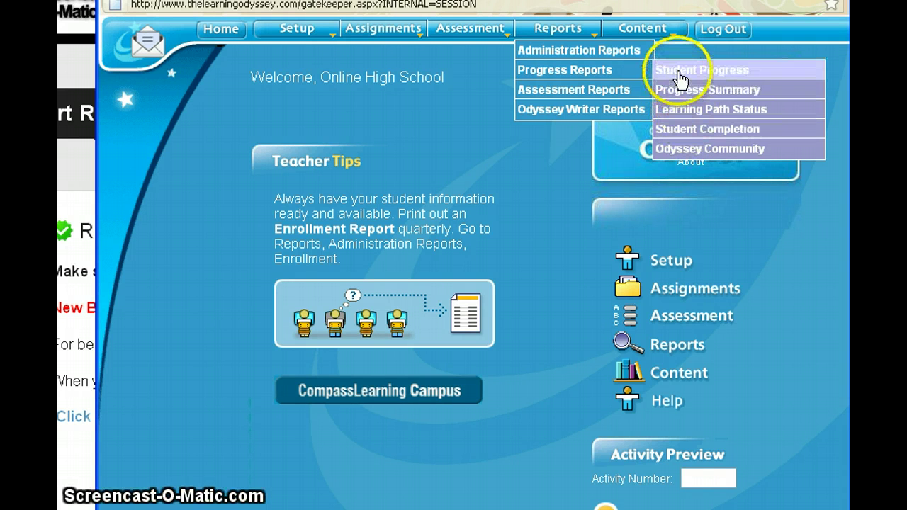
pyautogui.click(692, 136)
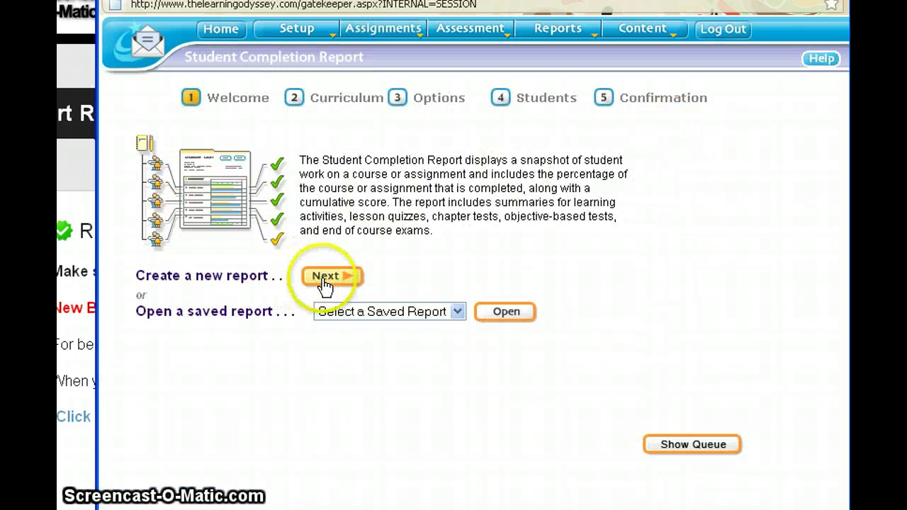
pyautogui.click(332, 277)
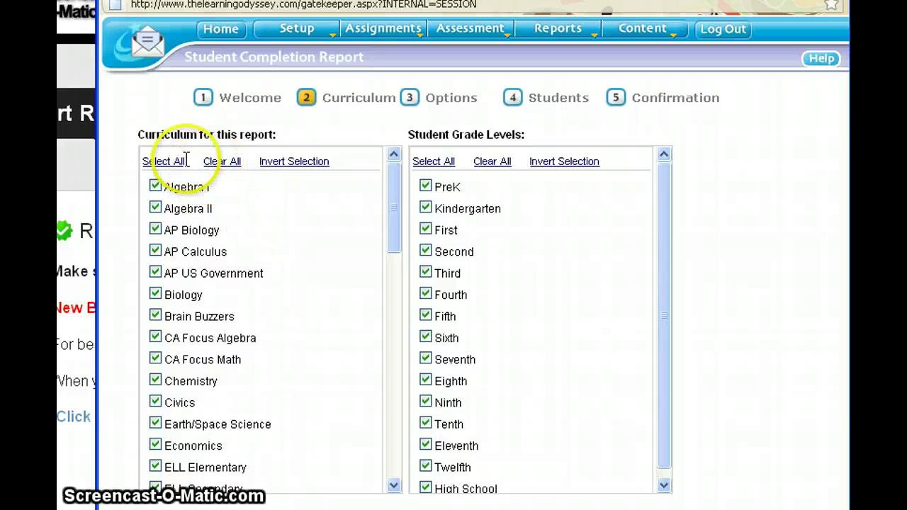
# Limit the report's curriculum to Algebra I and its student grade levels to High School, and continue to the report options
pyautogui.click(221, 162)
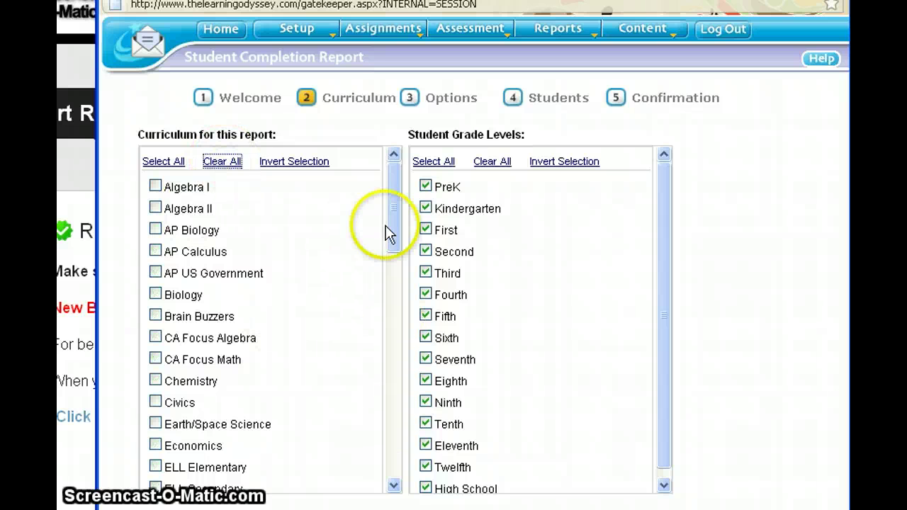
pyautogui.click(154, 188)
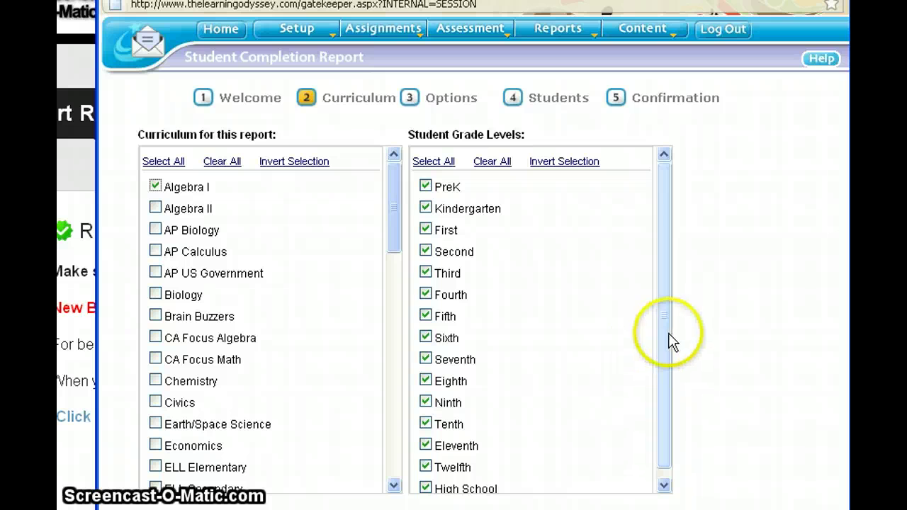
pyautogui.click(491, 163)
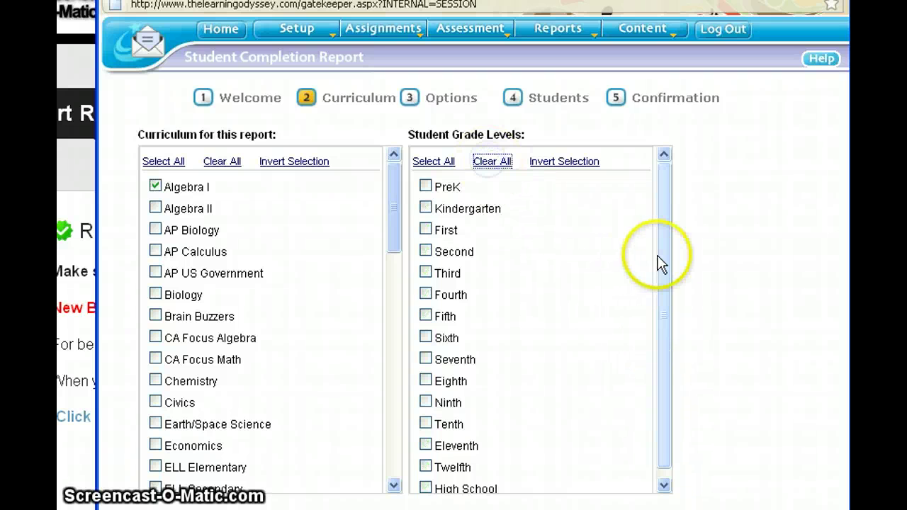
pyautogui.moveTo(668, 265); pyautogui.dragTo(671, 318)
pyautogui.click(426, 480)
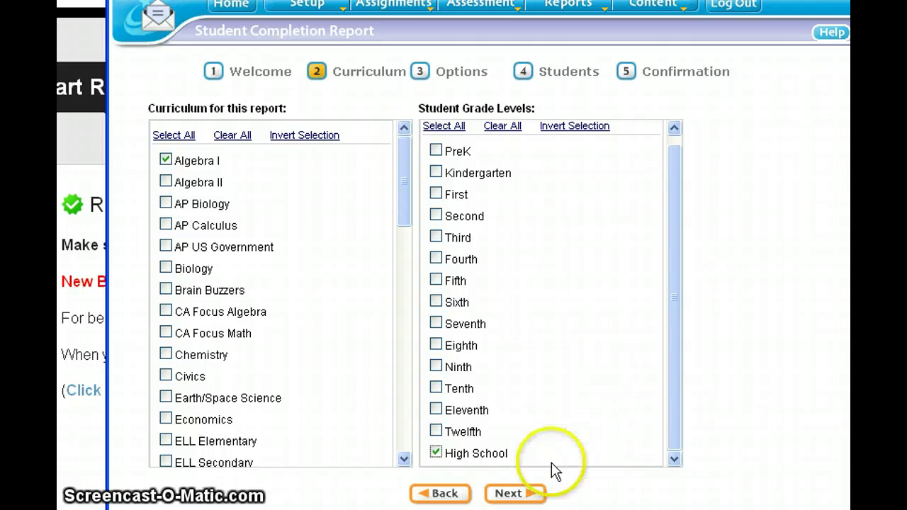
pyautogui.click(513, 496)
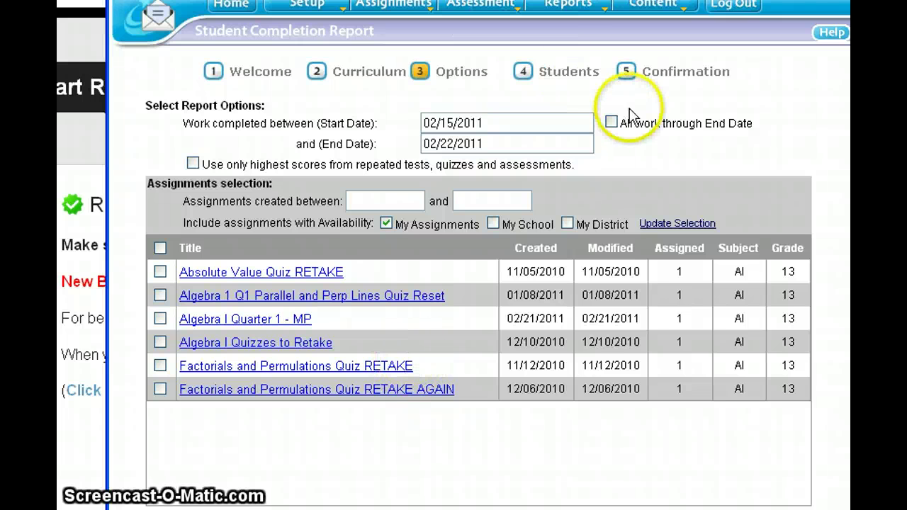
# Cover all work through the end date using only highest scores, select all My Assignments and My School assignments, and continue to student selection
pyautogui.click(610, 122)
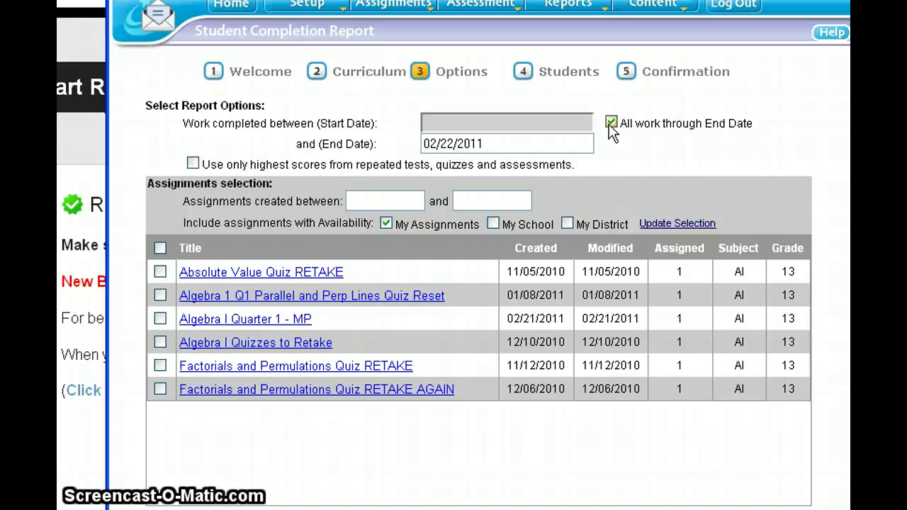
pyautogui.click(192, 164)
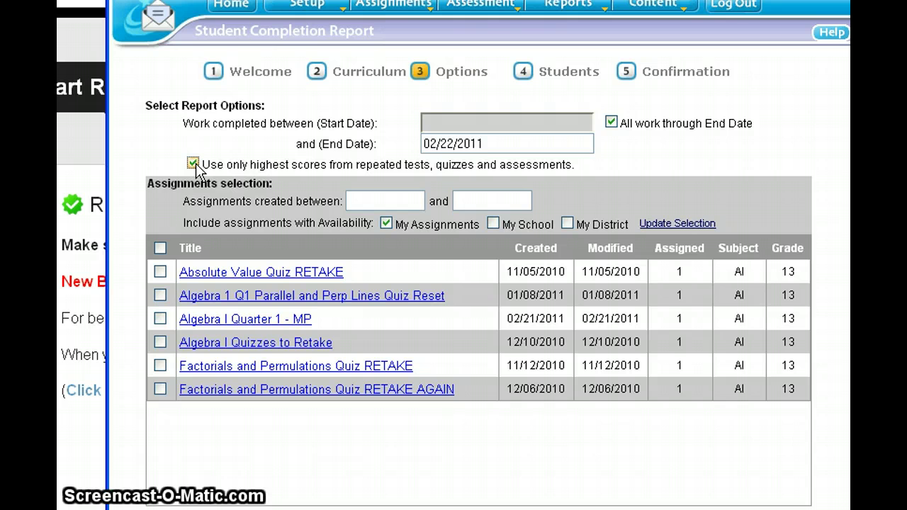
pyautogui.click(493, 224)
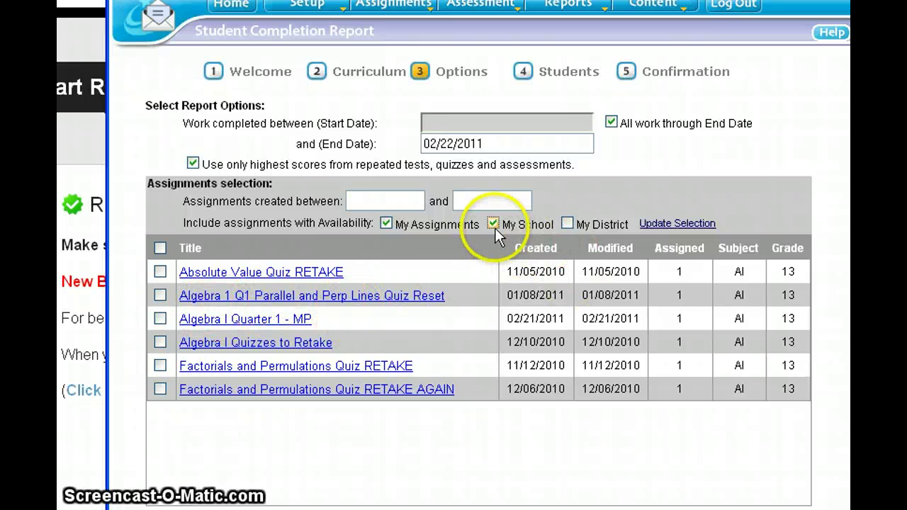
pyautogui.click(674, 224)
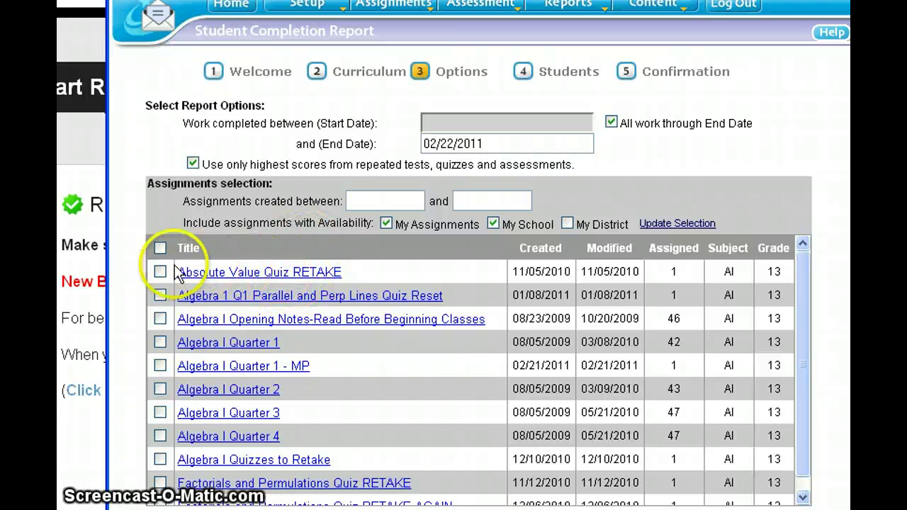
pyautogui.click(161, 249)
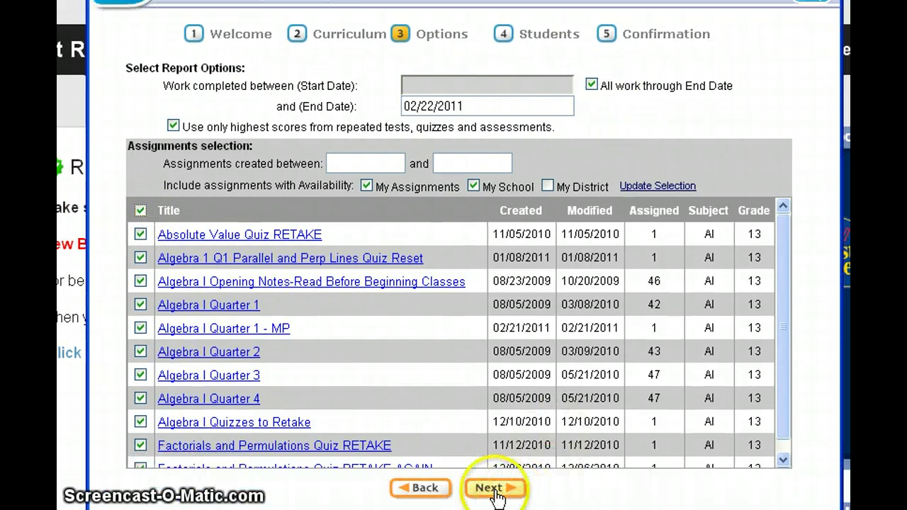
pyautogui.click(485, 490)
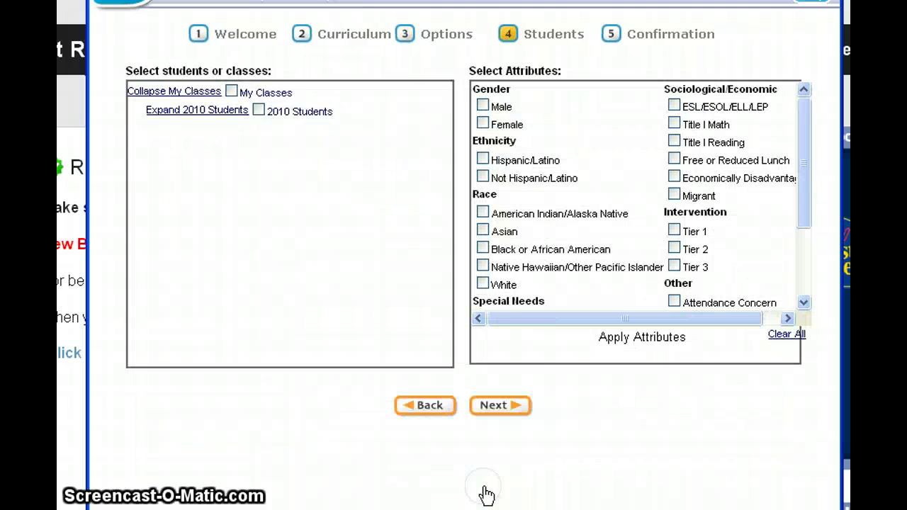
# Include the whole 2010 Students class in the report and continue to the confirmation page
pyautogui.click(193, 111)
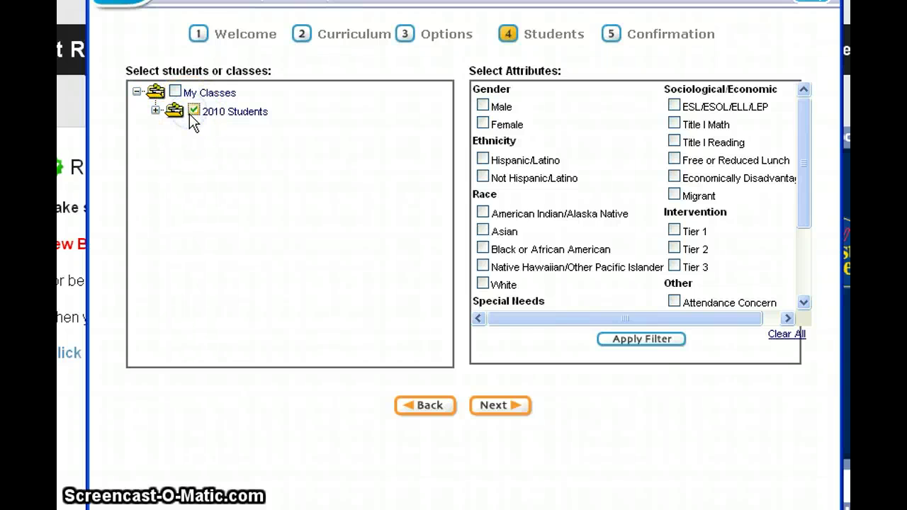
pyautogui.click(155, 111)
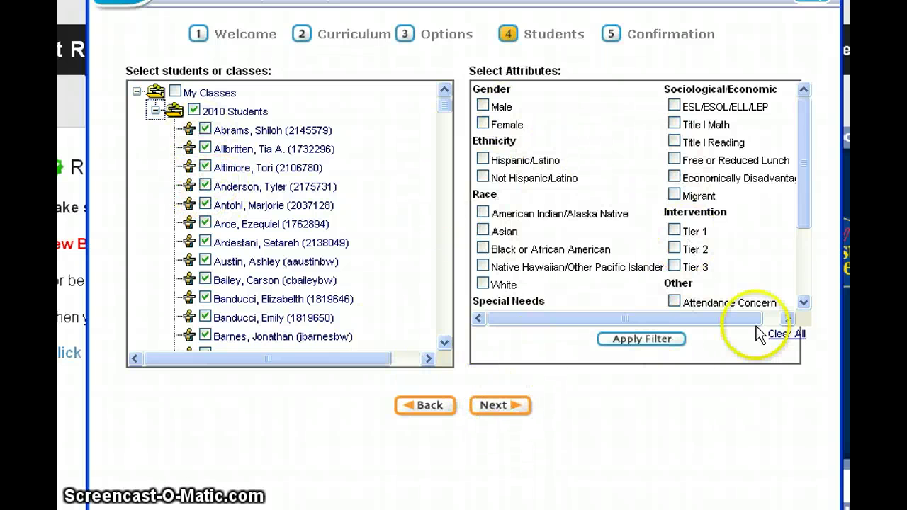
pyautogui.click(499, 407)
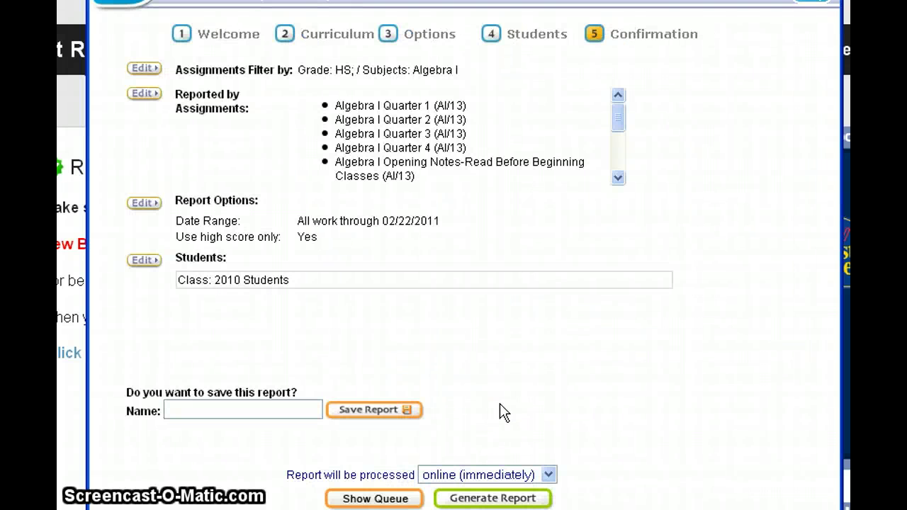
# Generate the Student Completion Report with online (immediate) processing, without saving it under a name
pyautogui.click(373, 410)
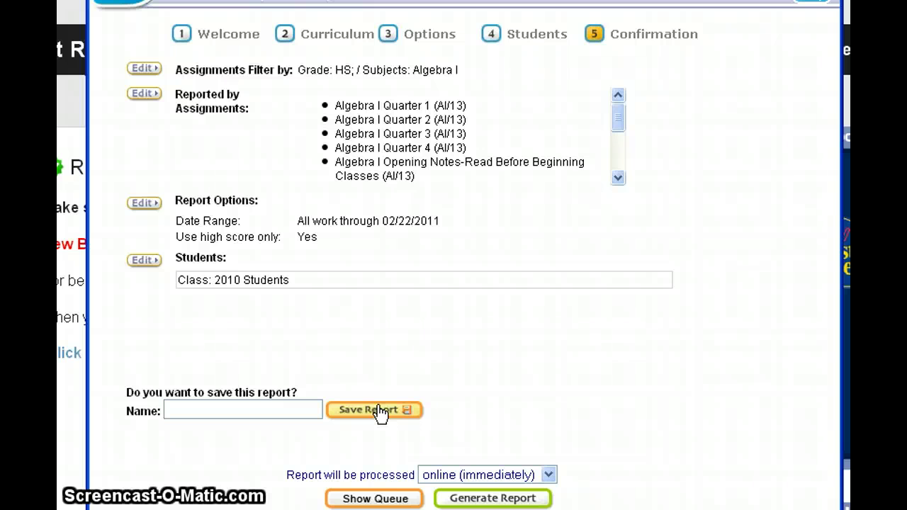
pyautogui.click(309, 413)
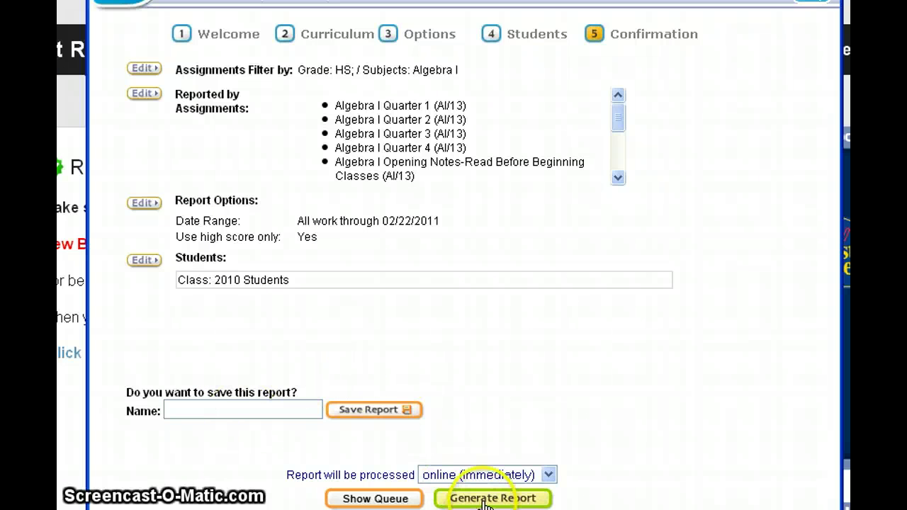
pyautogui.click(550, 475)
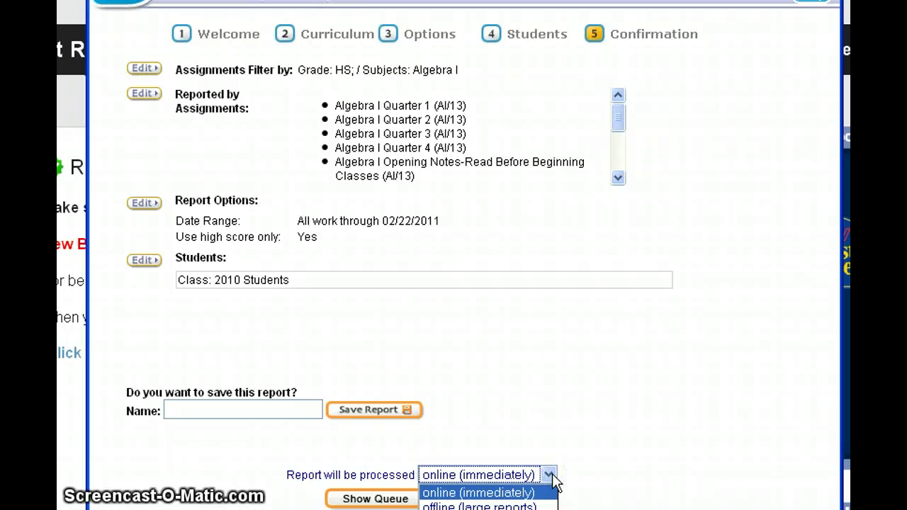
pyautogui.click(550, 476)
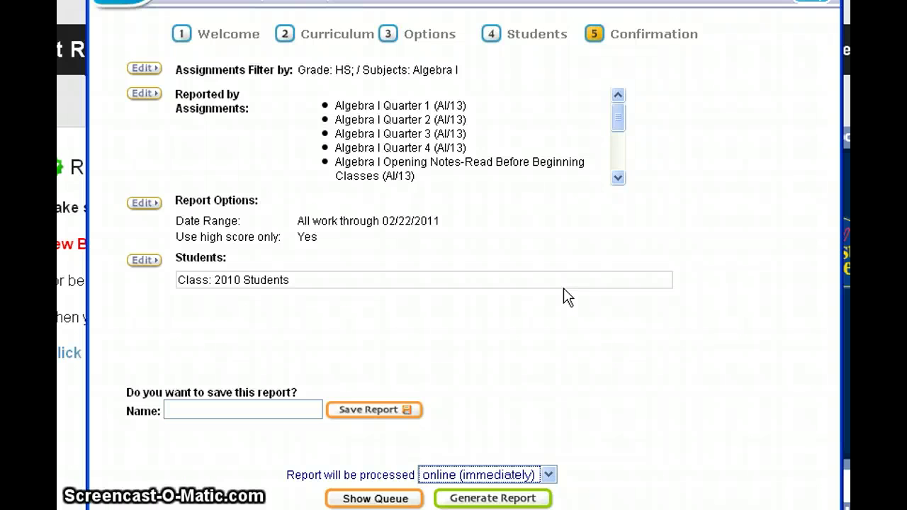
pyautogui.click(469, 499)
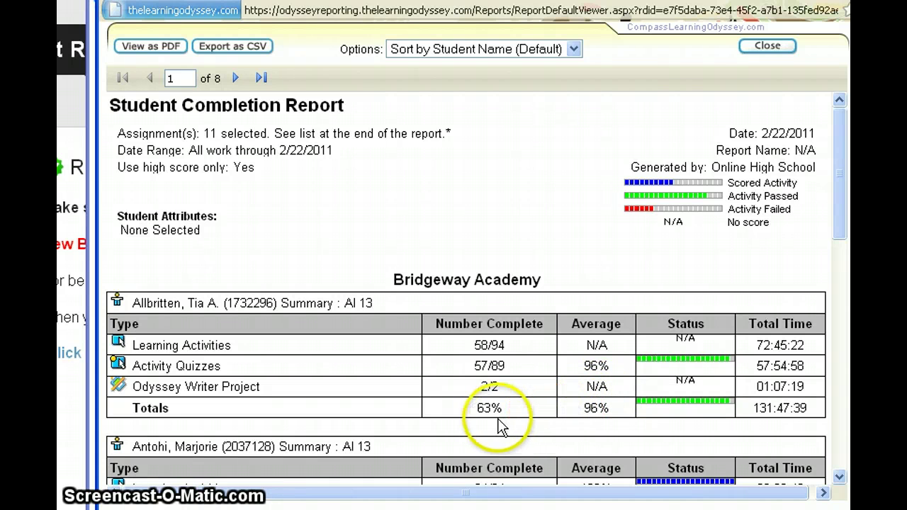
# Examine each student's overall completion percentage, average score and total time in the Algebra I completion report
pyautogui.moveTo(481, 386); pyautogui.dragTo(479, 403)
pyautogui.click(475, 409)
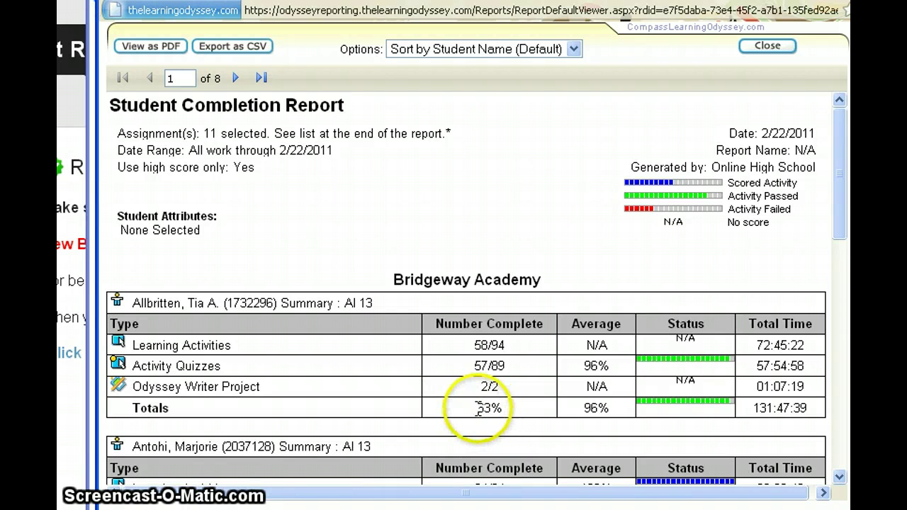
pyautogui.moveTo(493, 409); pyautogui.dragTo(512, 416)
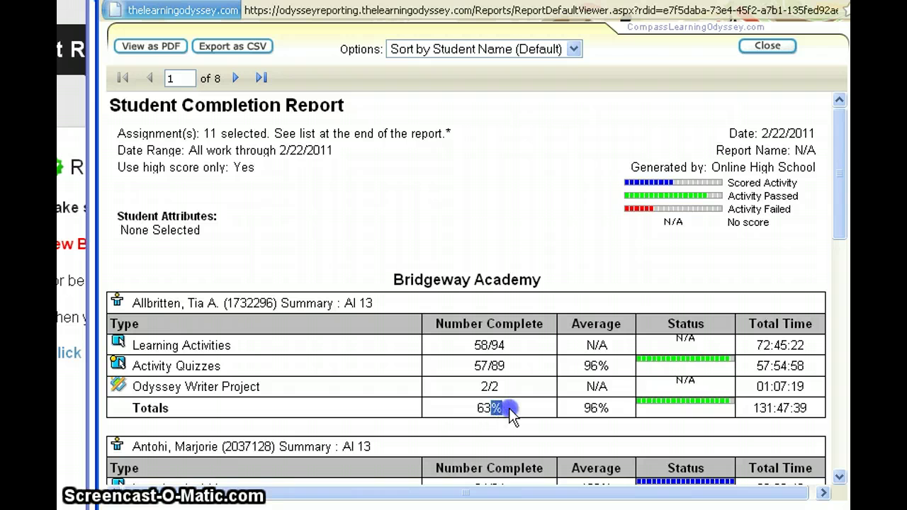
pyautogui.moveTo(752, 410); pyautogui.dragTo(799, 409)
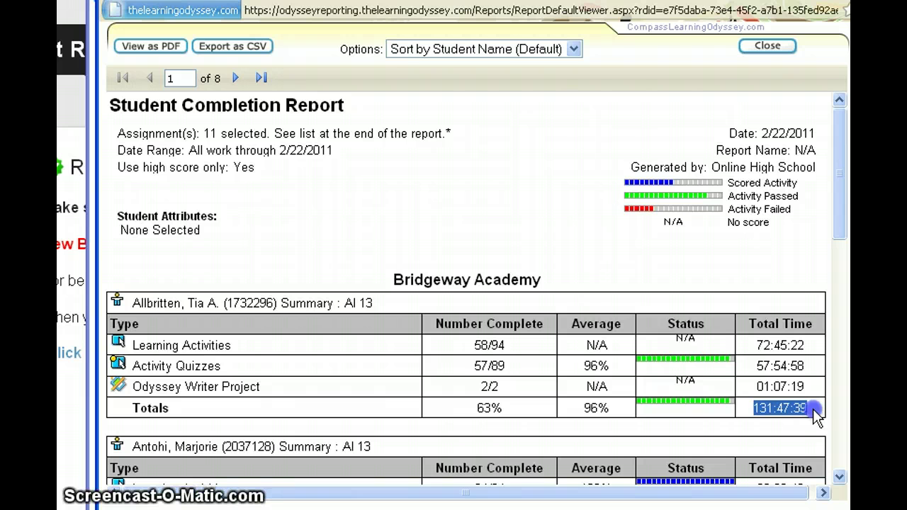
pyautogui.moveTo(837, 210); pyautogui.dragTo(835, 249)
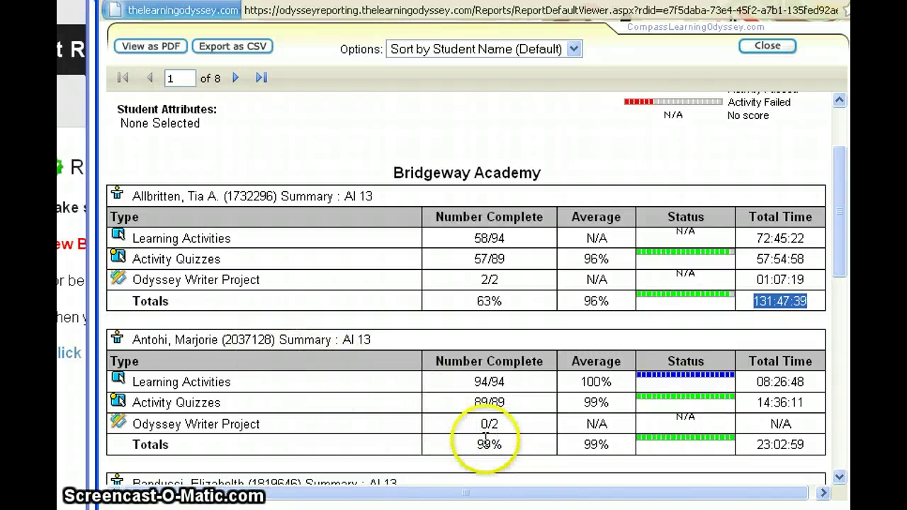
pyautogui.moveTo(479, 444); pyautogui.dragTo(485, 444)
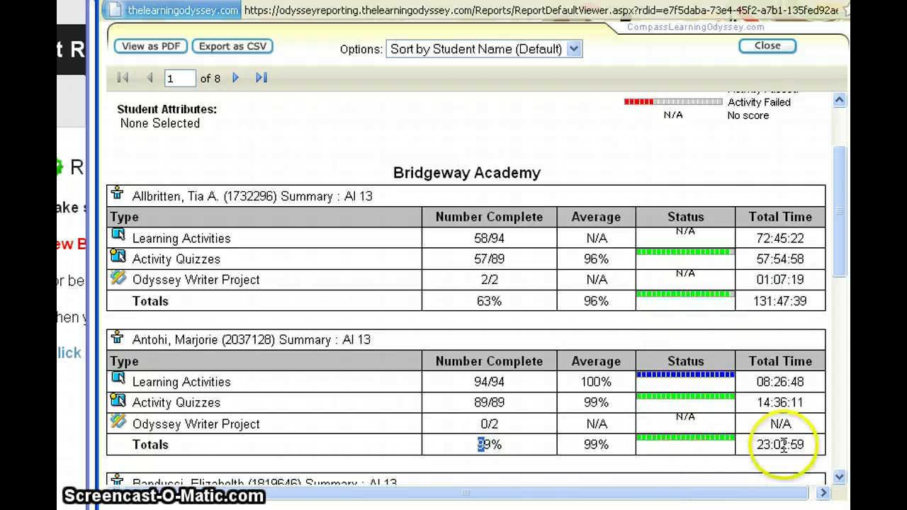
pyautogui.moveTo(841, 274); pyautogui.dragTo(822, 295)
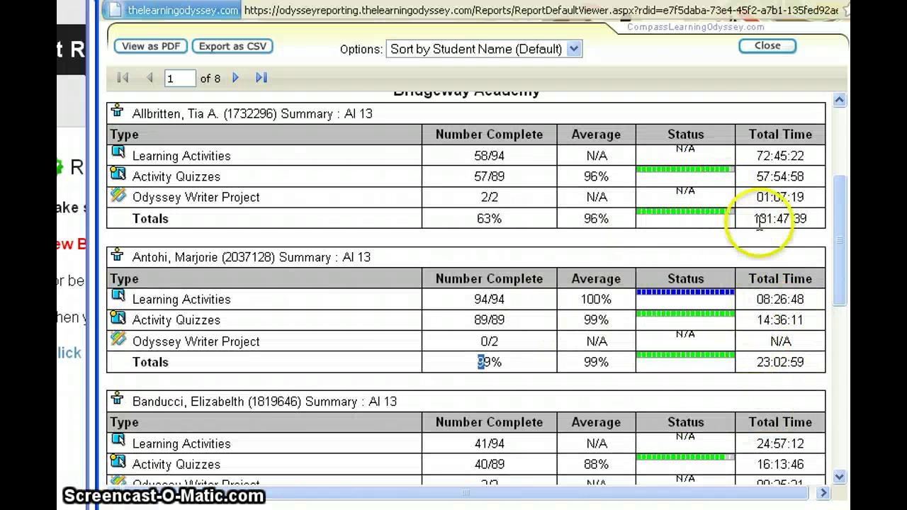
pyautogui.moveTo(756, 219); pyautogui.dragTo(820, 226)
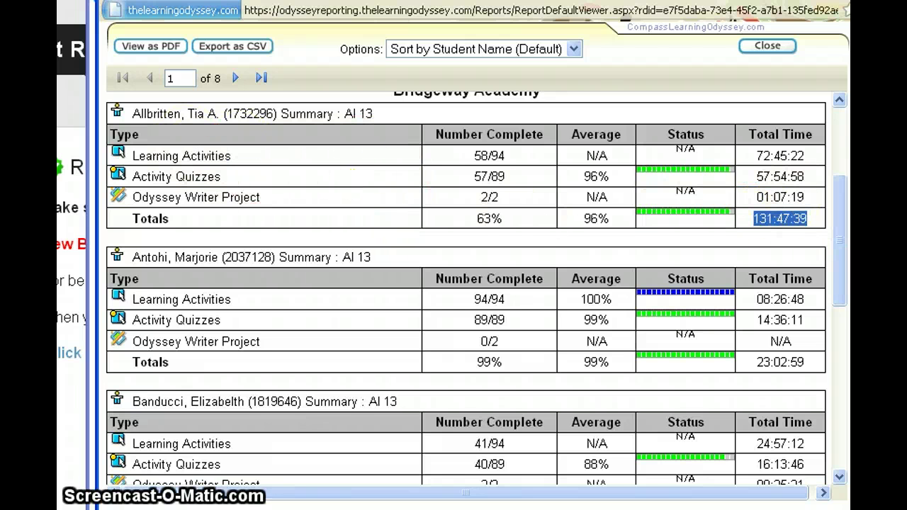
pyautogui.moveTo(842, 271); pyautogui.dragTo(842, 296)
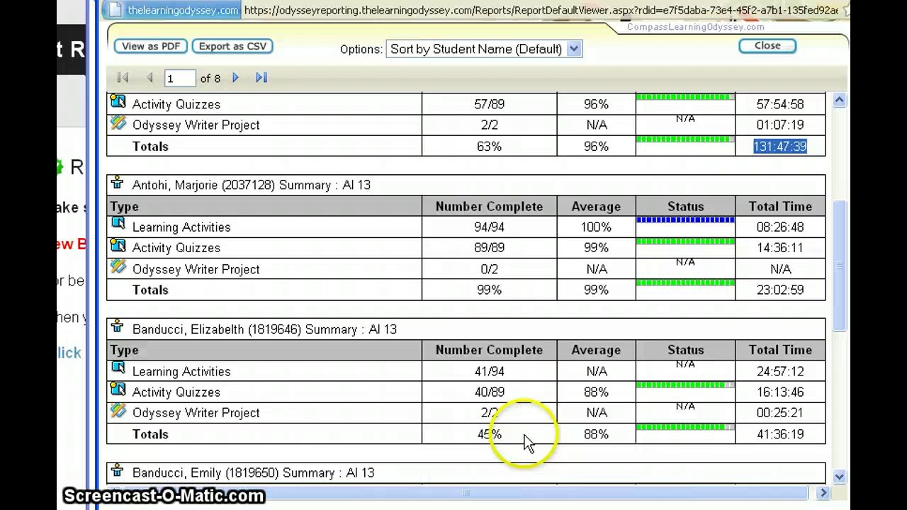
pyautogui.moveTo(843, 330); pyautogui.dragTo(795, 238)
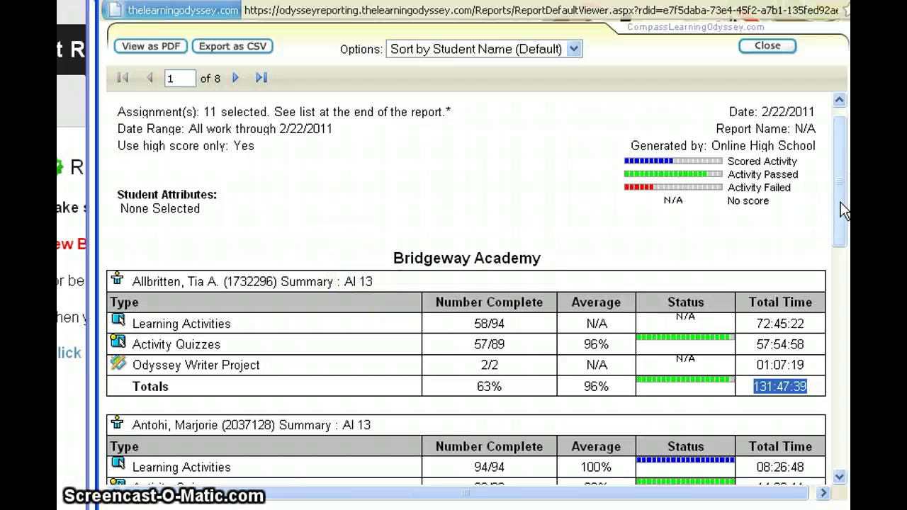
# Look over the completion report and its PDF option, dismiss the PDF download, and close the report
pyautogui.moveTo(845, 210); pyautogui.dragTo(845, 275)
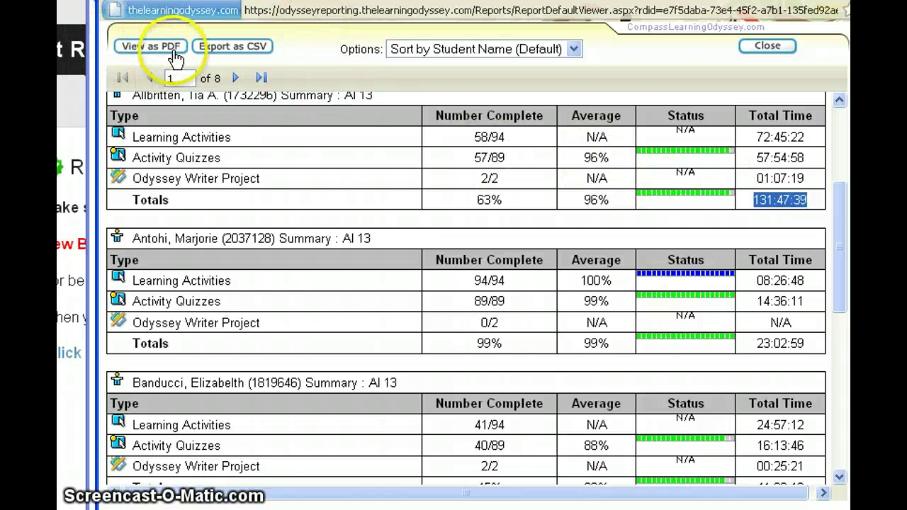
pyautogui.moveTo(832, 239); pyautogui.dragTo(829, 168)
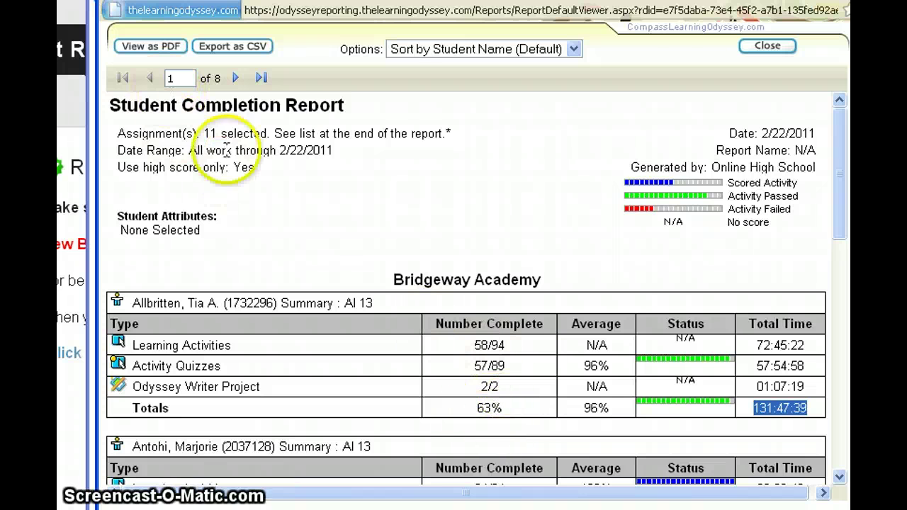
pyautogui.click(158, 50)
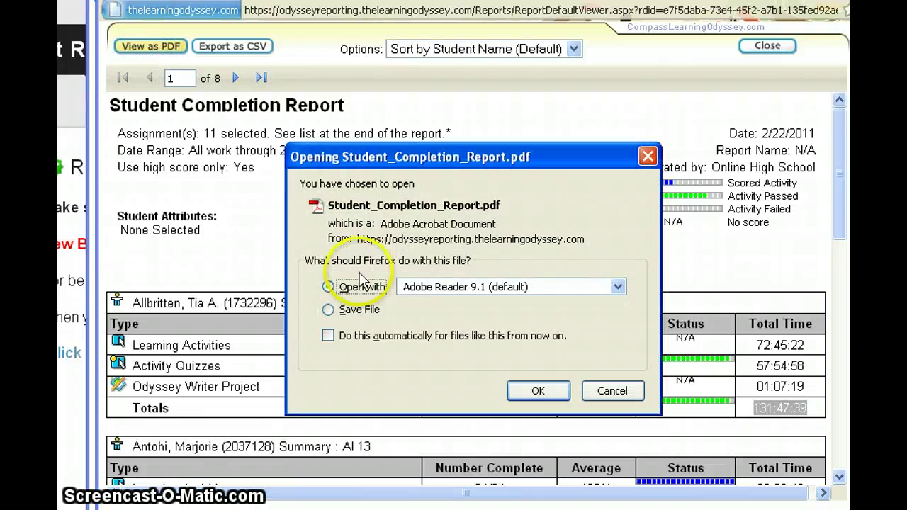
pyautogui.click(597, 395)
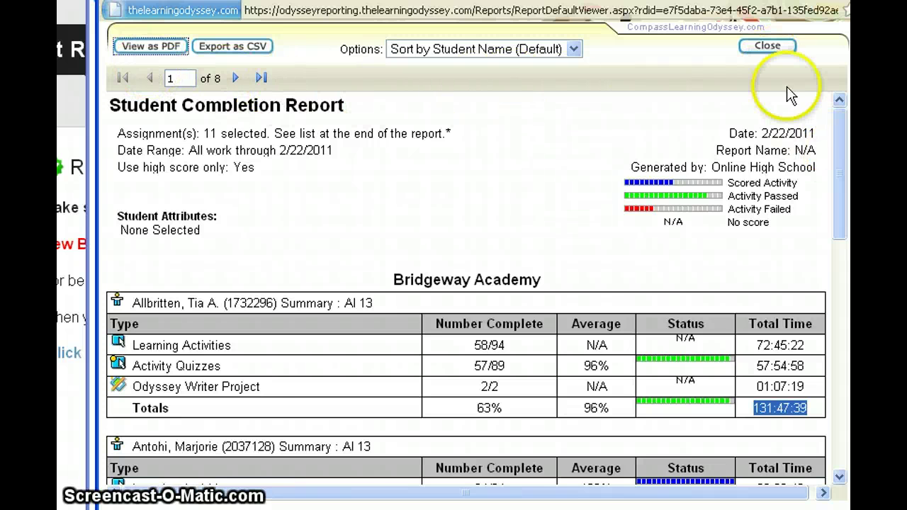
pyautogui.click(767, 45)
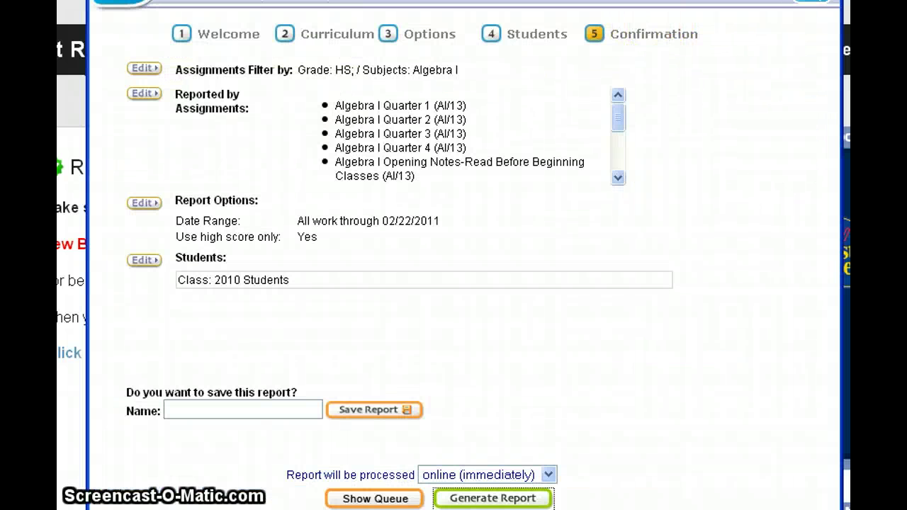
# Start a new Student Progress report and continue to the curriculum selection
pyautogui.moveTo(596, 8)
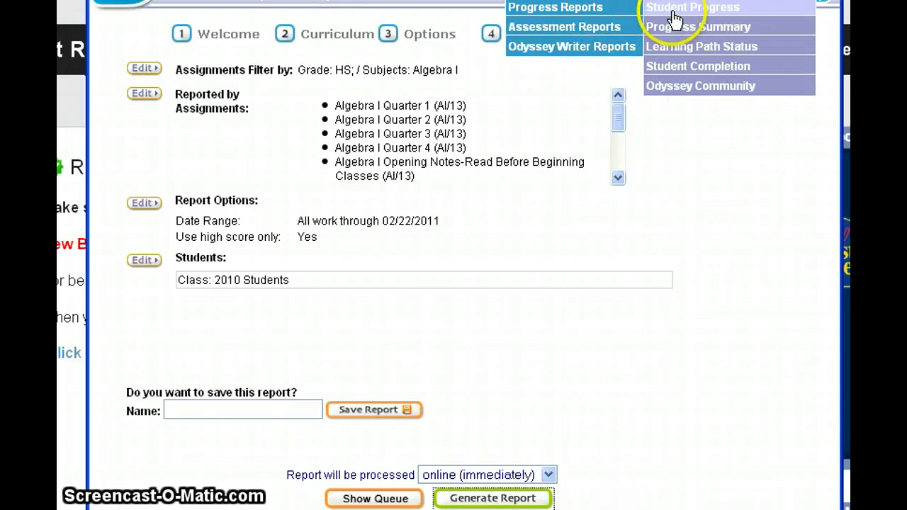
pyautogui.click(674, 19)
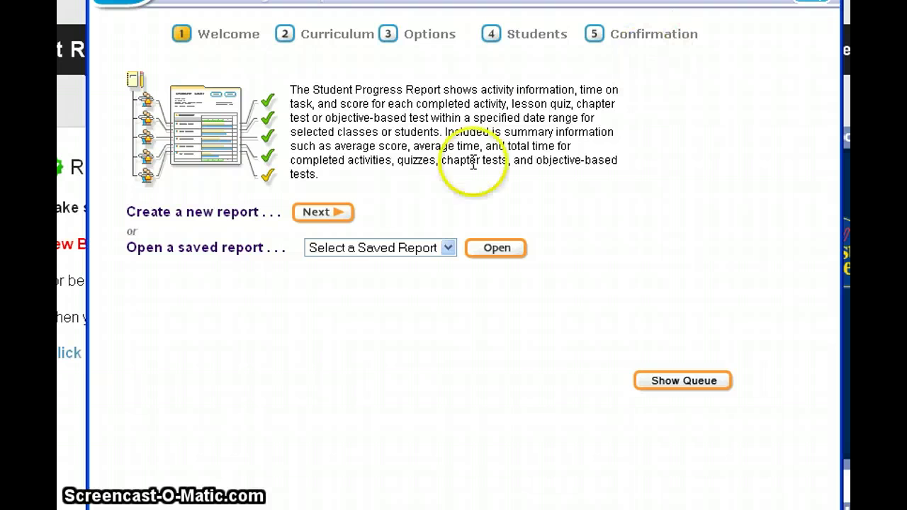
pyautogui.click(317, 212)
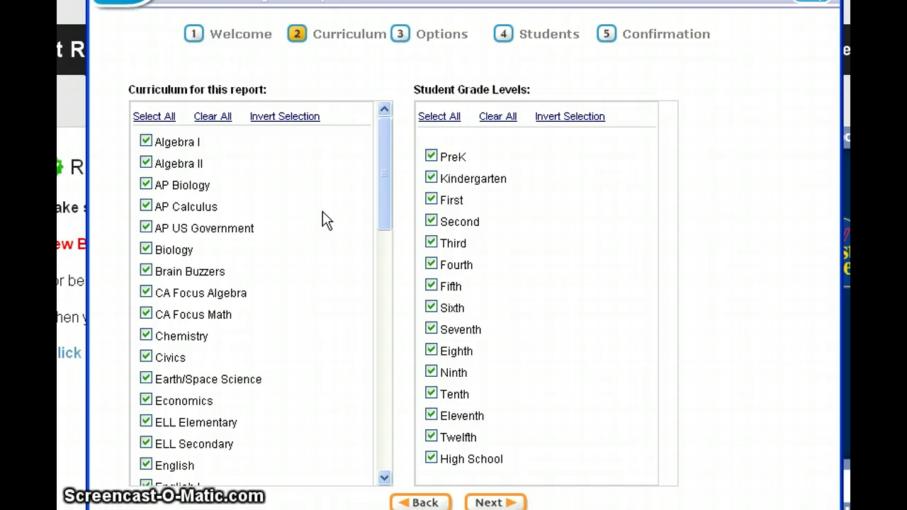
# Limit the report to the English II curriculum and the High School grade level, and continue to the report options
pyautogui.moveTo(387, 179); pyautogui.dragTo(370, 207)
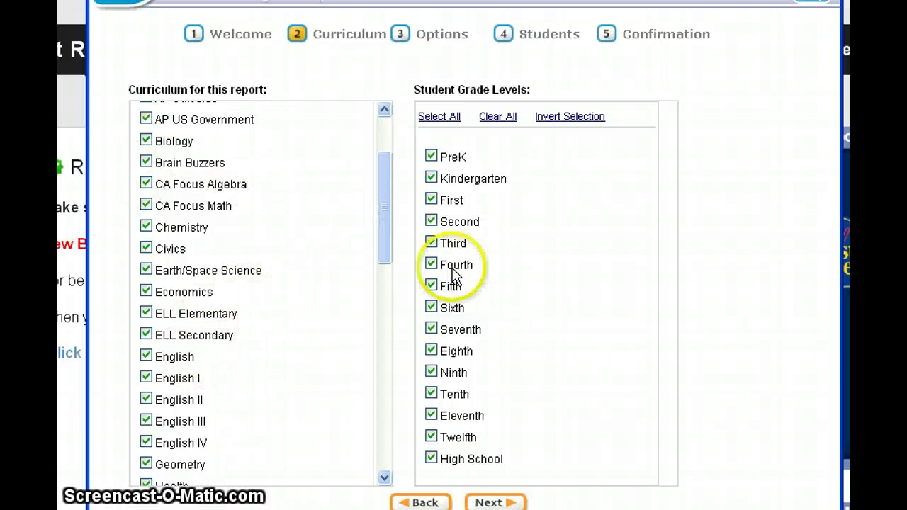
pyautogui.moveTo(383, 263); pyautogui.dragTo(387, 219)
pyautogui.click(221, 122)
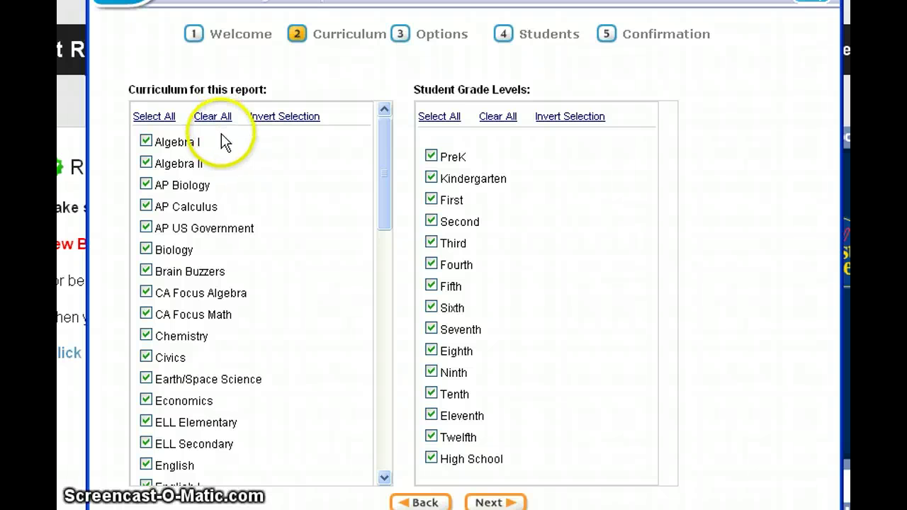
pyautogui.click(212, 118)
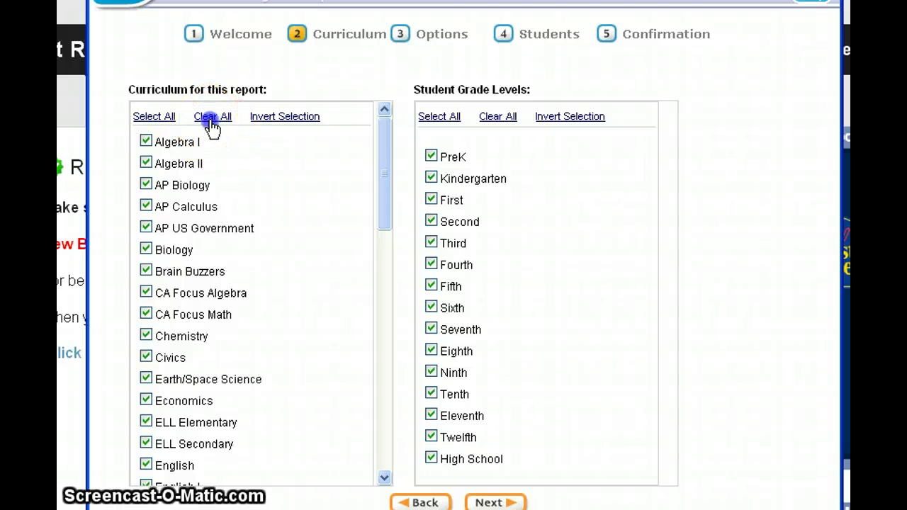
pyautogui.moveTo(385, 187); pyautogui.dragTo(380, 291)
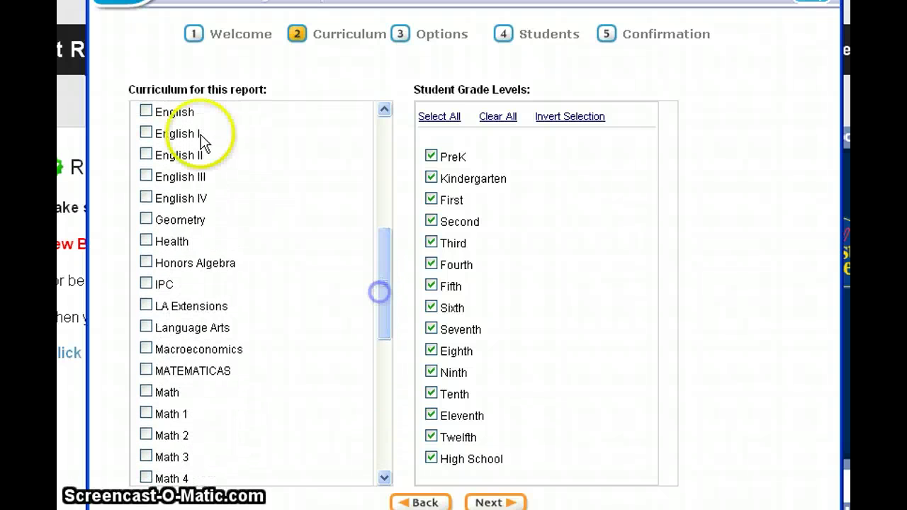
pyautogui.click(145, 156)
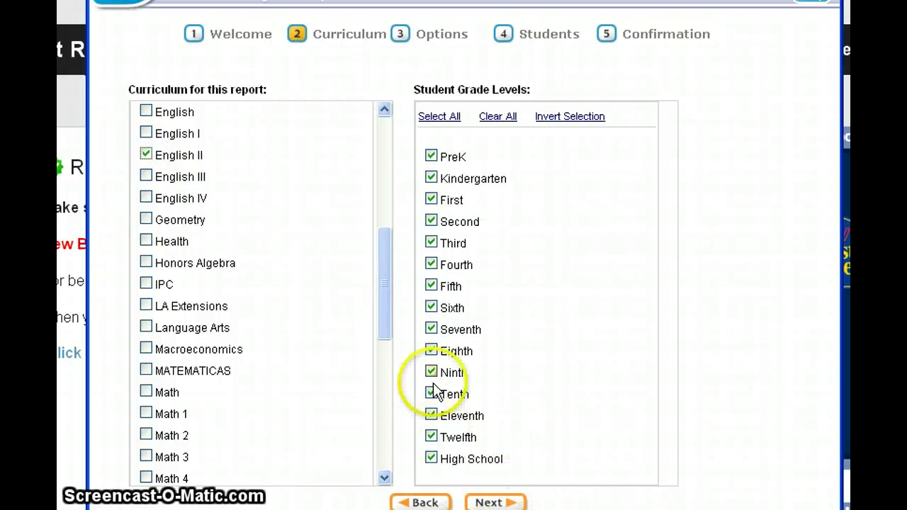
pyautogui.click(489, 119)
pyautogui.click(432, 458)
pyautogui.click(496, 504)
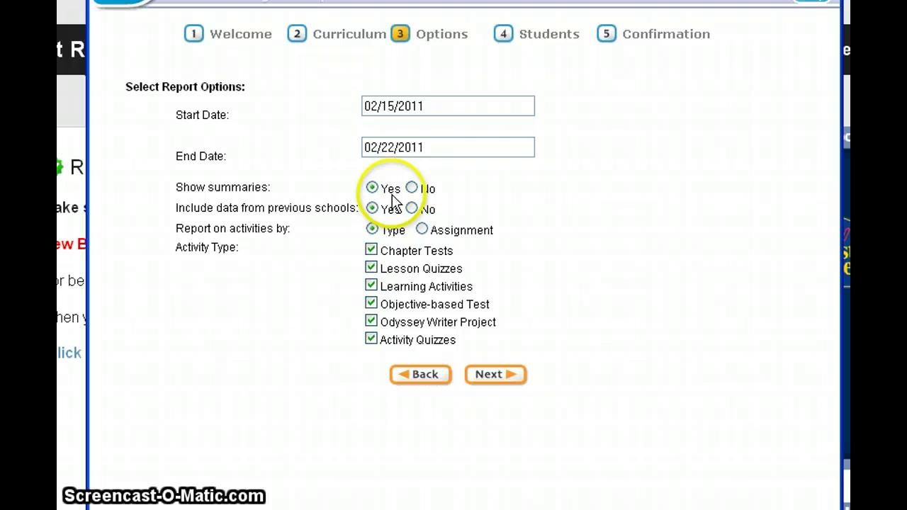
# Report only on the Odyssey Writer Project activity type and continue to student selection
pyautogui.click(374, 253)
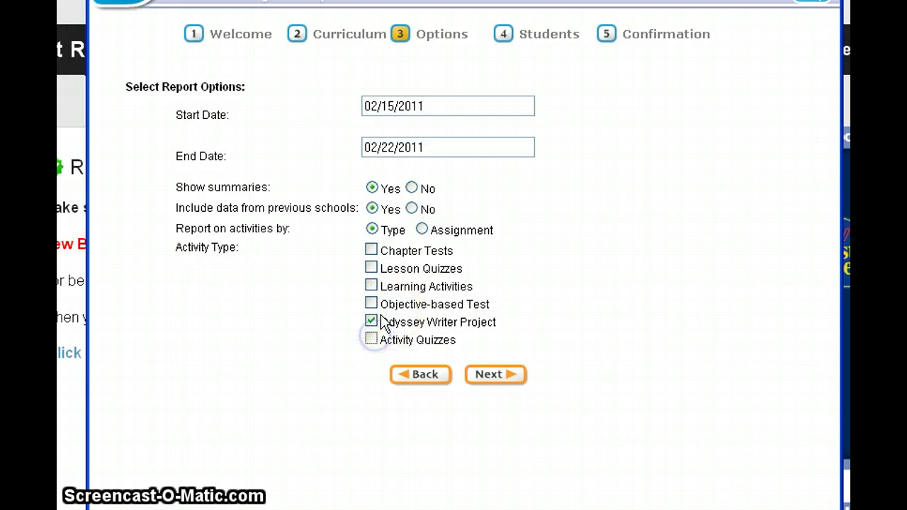
pyautogui.click(504, 380)
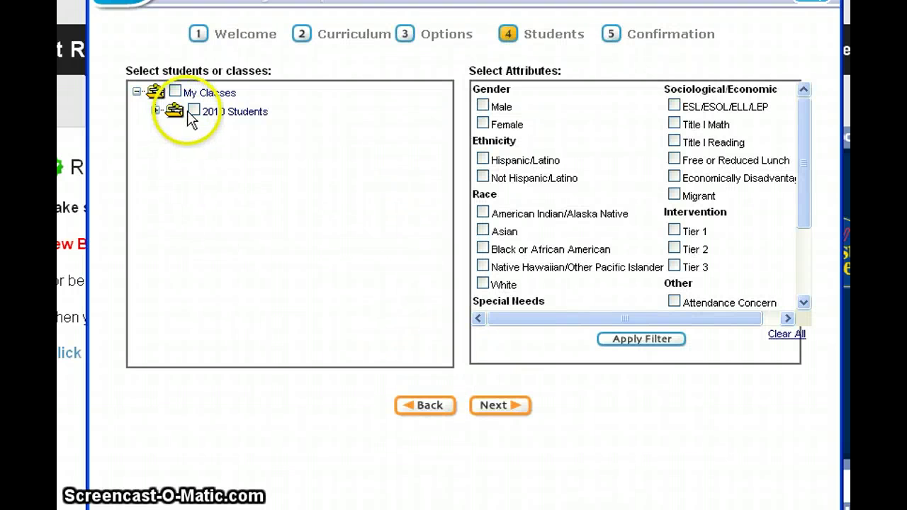
# Include the 2010 Students class and generate the Student Progress Report with online (immediate) processing
pyautogui.click(194, 112)
pyautogui.click(496, 405)
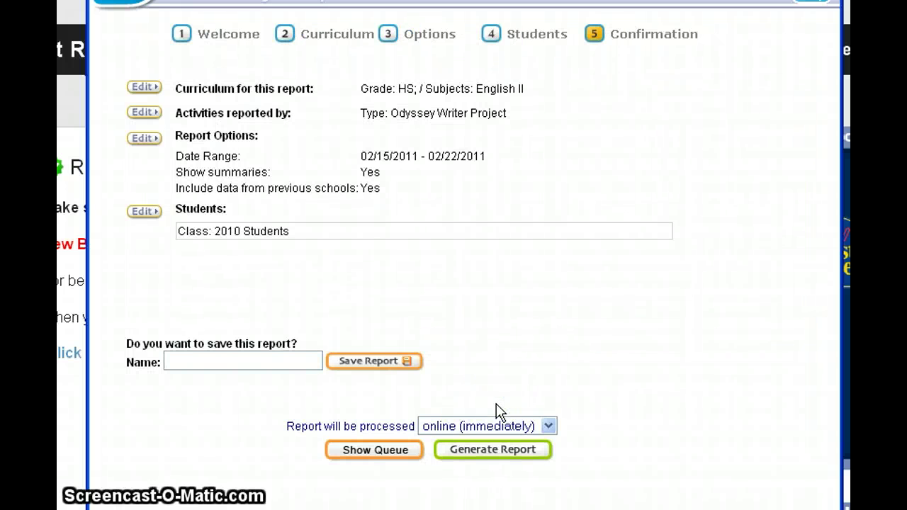
pyautogui.click(482, 452)
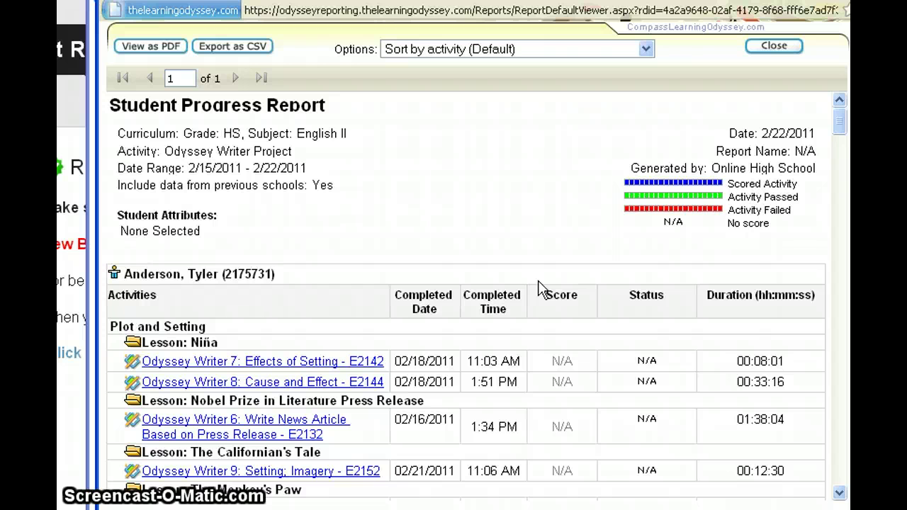
# Look over the progress report's writing activities, export the report as CSV, and open the file in Microsoft Excel
pyautogui.moveTo(838, 127)
pyautogui.mouseDown()
pyautogui.moveTo(838, 152)
pyautogui.moveTo(835, 124)
pyautogui.mouseUp()
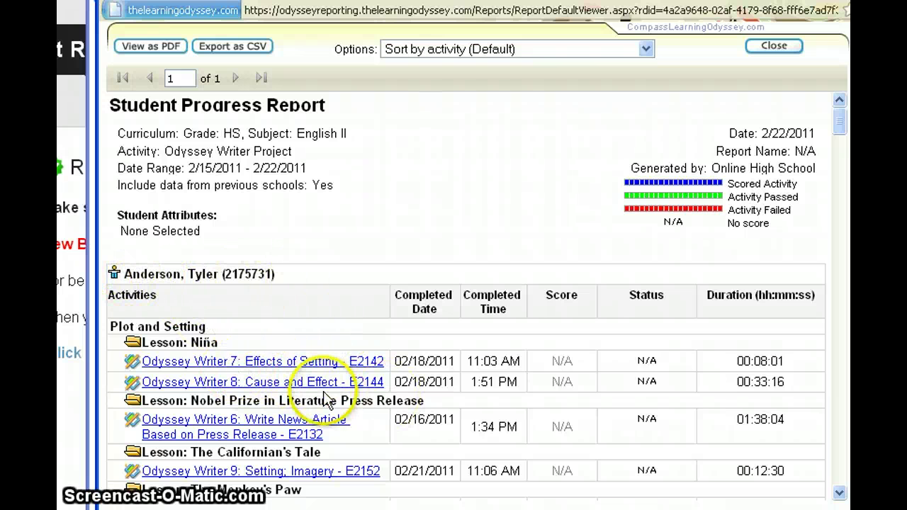
pyautogui.moveTo(839, 136); pyautogui.dragTo(780, 152)
pyautogui.click(241, 49)
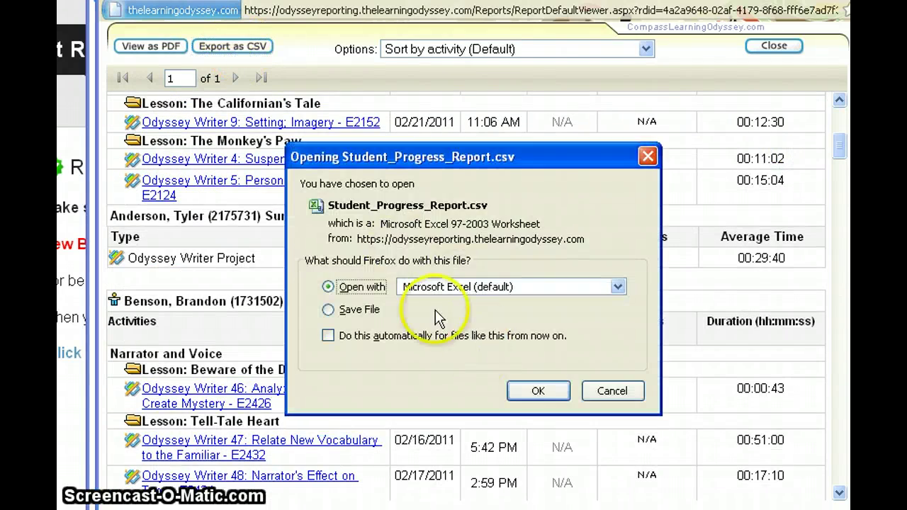
pyautogui.click(525, 394)
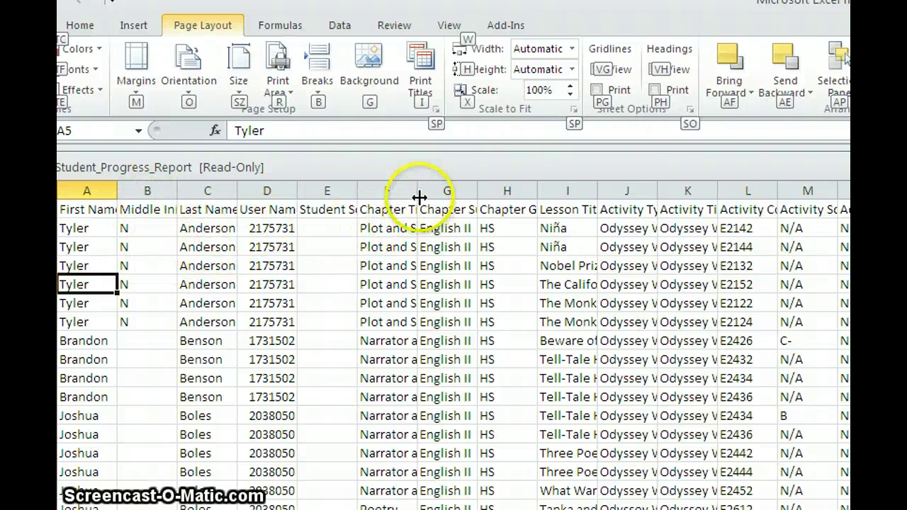
# Shrink or collapse columns E through J and widen the Activity Title column so its entries are readable
pyautogui.moveTo(415, 190); pyautogui.dragTo(307, 190)
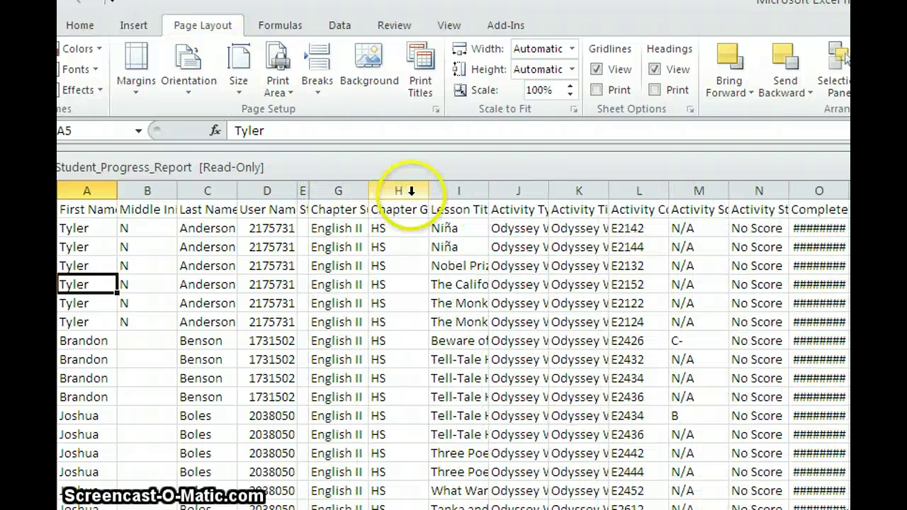
pyautogui.moveTo(425, 189); pyautogui.dragTo(300, 184)
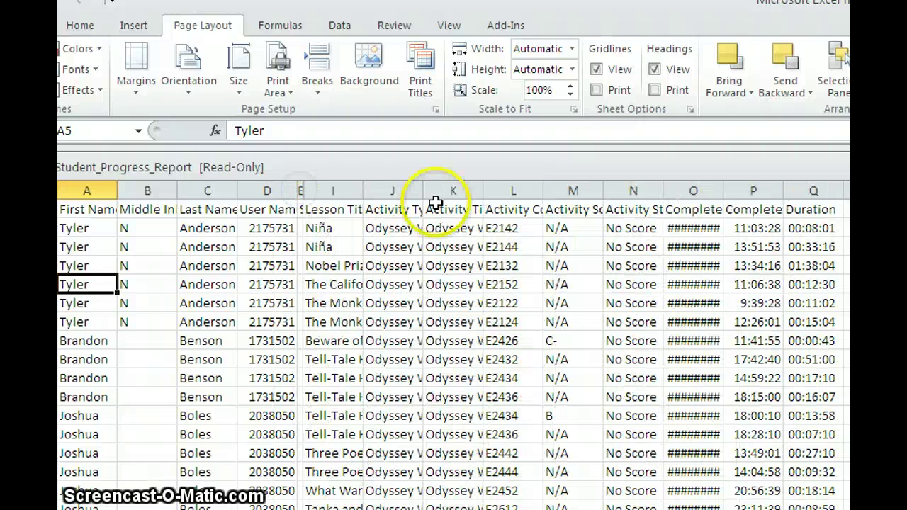
pyautogui.moveTo(481, 193); pyautogui.dragTo(685, 191)
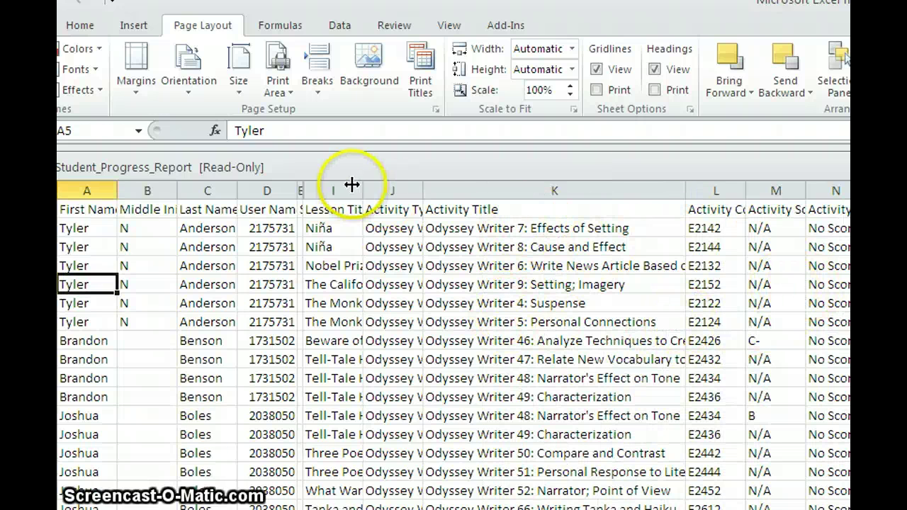
pyautogui.moveTo(422, 191); pyautogui.dragTo(319, 192)
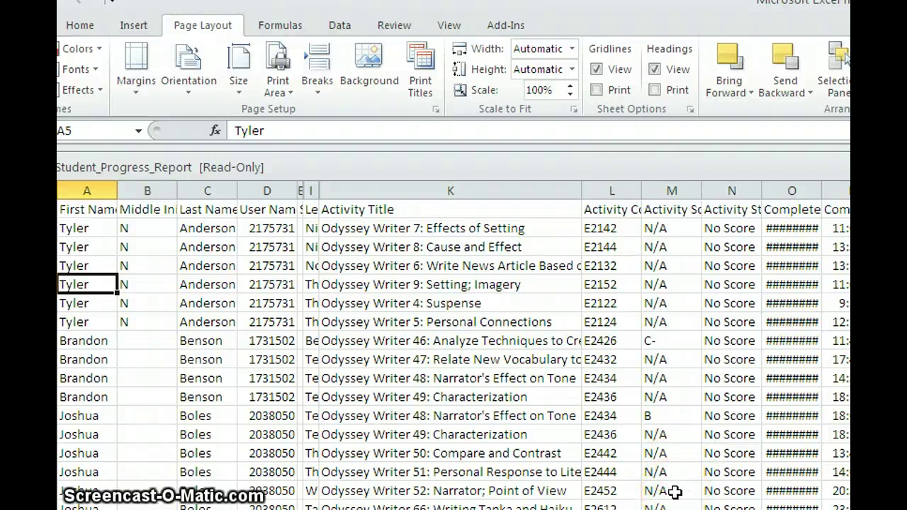
# Sort the report data by Activity Score values from A to Z
pyautogui.click(337, 22)
pyautogui.click(437, 71)
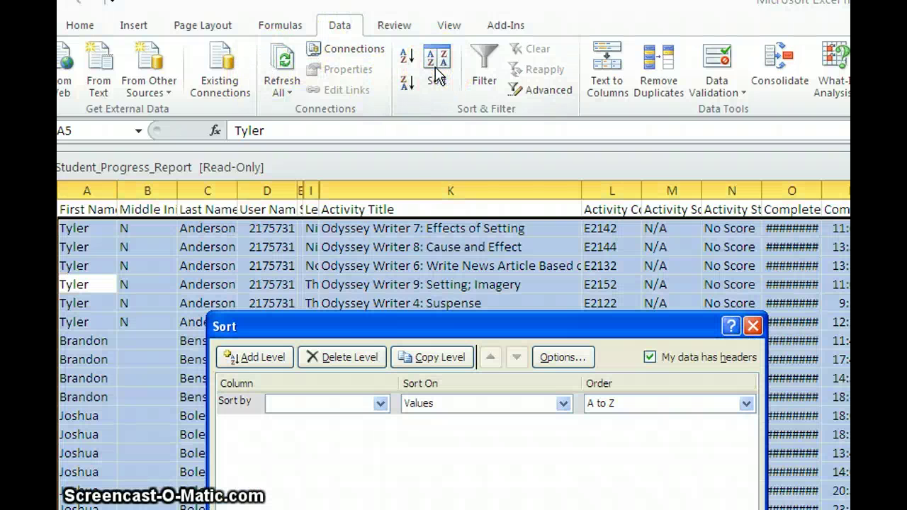
pyautogui.click(380, 403)
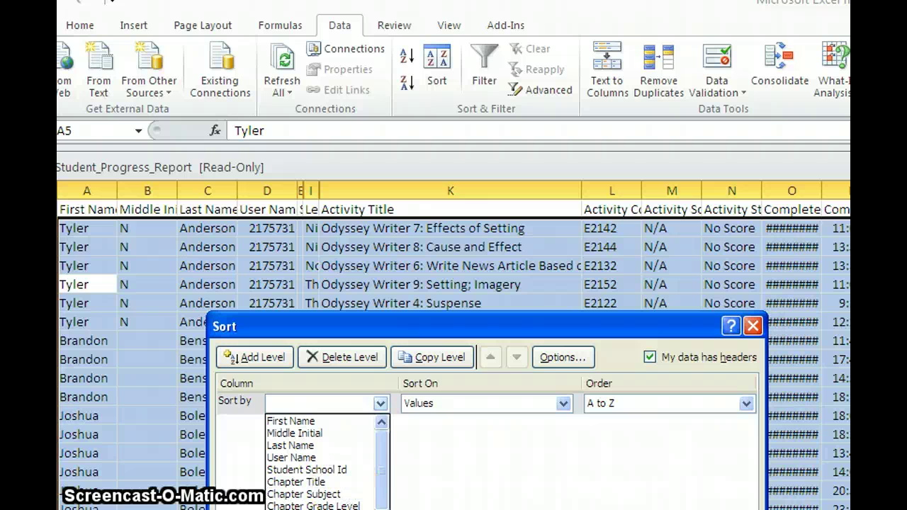
pyautogui.scroll(-1, 323, 461)
pyautogui.click(298, 403)
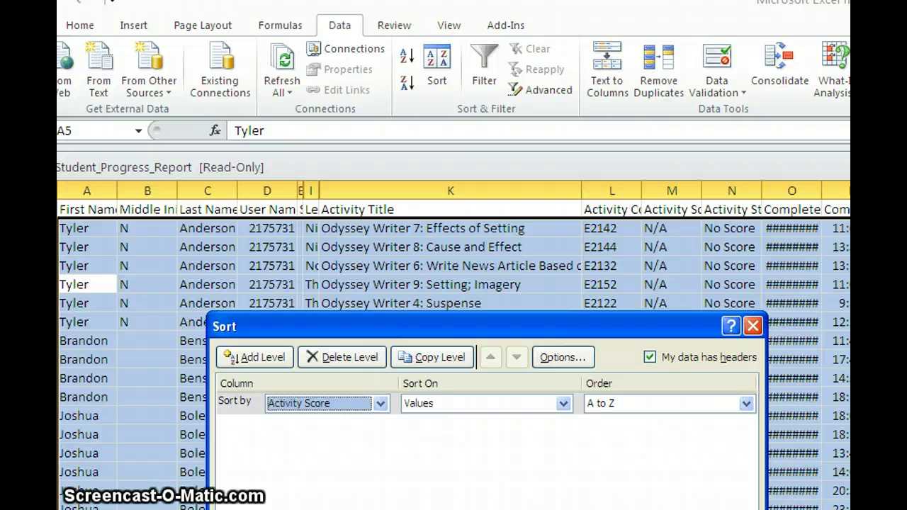
pyautogui.press('Return')
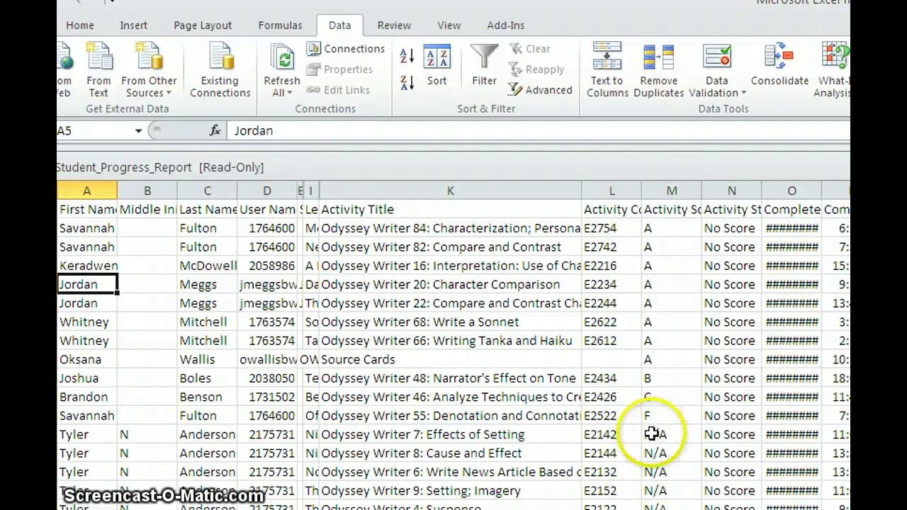
# Delete all rows whose Activity Score is N/A, leaving only the scored writing projects
pyautogui.moveTo(651, 434); pyautogui.dragTo(681, 312)
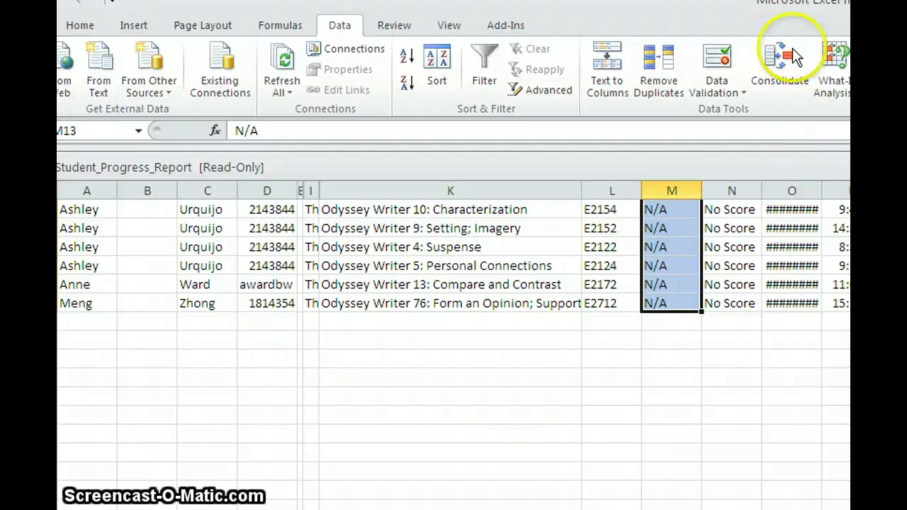
pyautogui.click(80, 27)
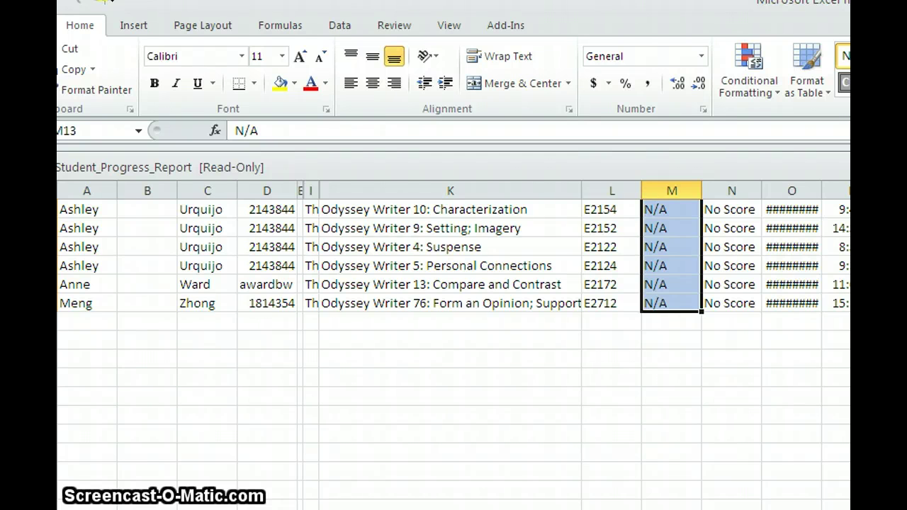
pyautogui.press('Delete')
pyautogui.scroll(4, 453, 319)
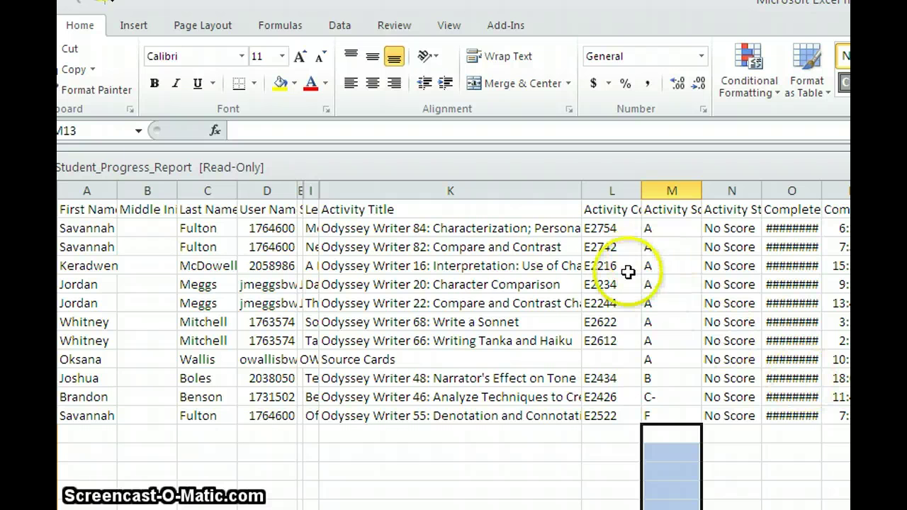
pyautogui.click(535, 443)
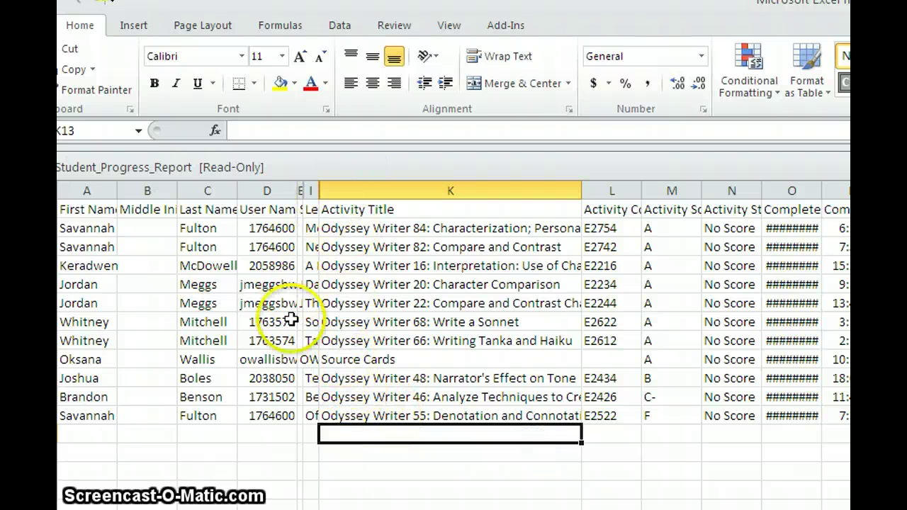
# Sort the report by Activity Title from A to Z, with a second level by User Name from smallest to largest
pyautogui.click(341, 27)
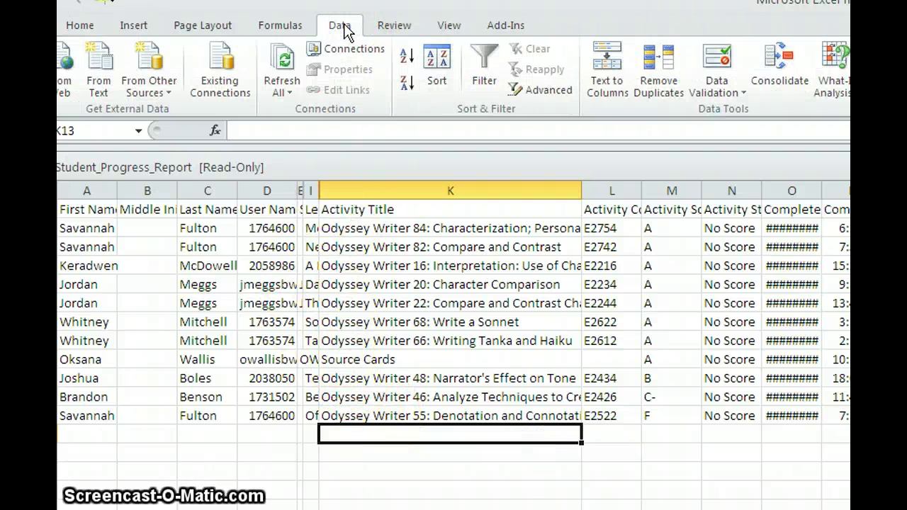
pyautogui.click(436, 62)
pyautogui.click(378, 404)
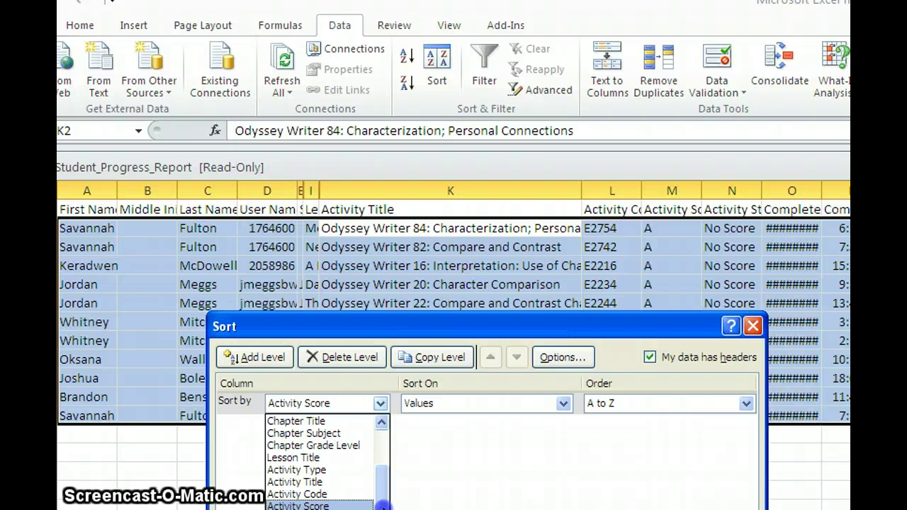
pyautogui.click(347, 488)
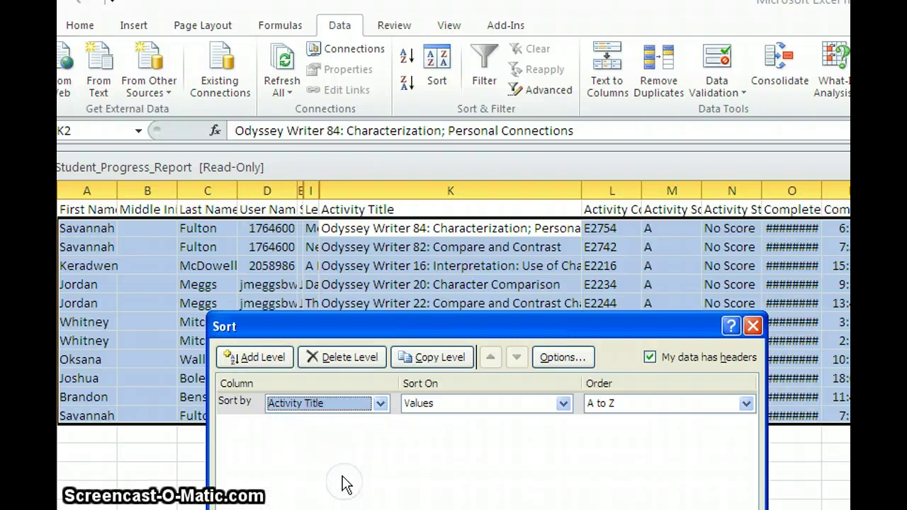
pyautogui.click(378, 425)
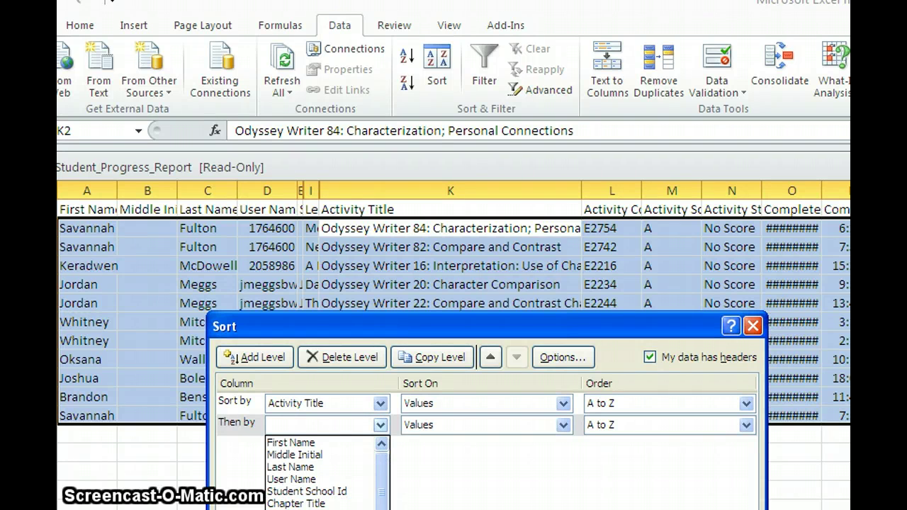
pyautogui.click(343, 481)
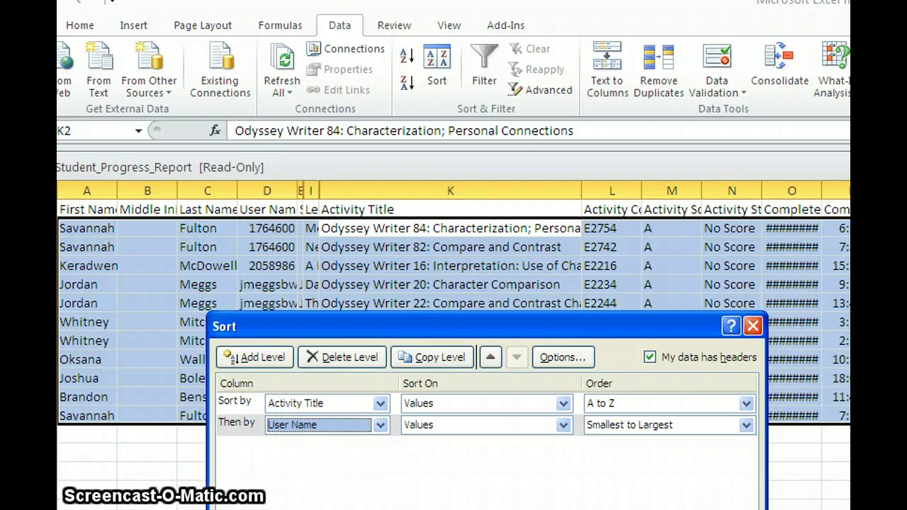
pyautogui.press('Return')
pyautogui.click(450, 433)
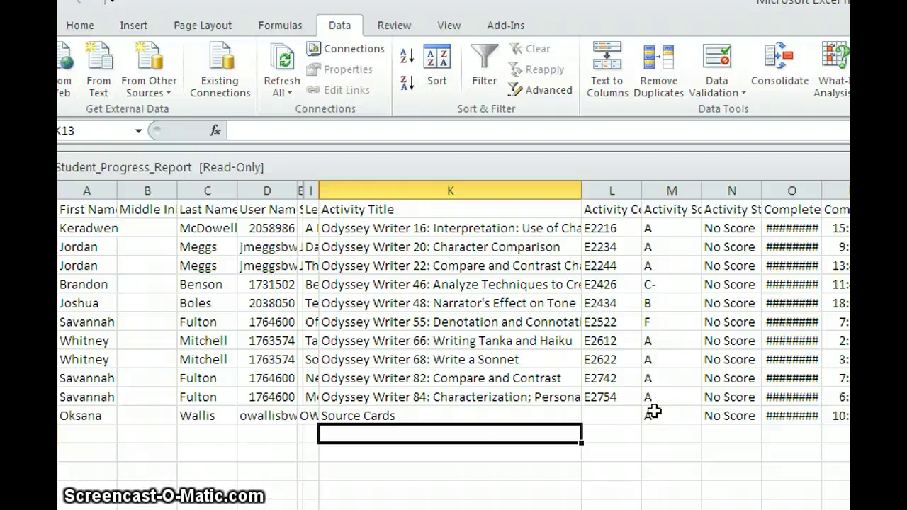
# Switch to the Engrade site in Firefox and sign in to the school admin account with its username and password
pyautogui.hotkey('alt', 'Tab')
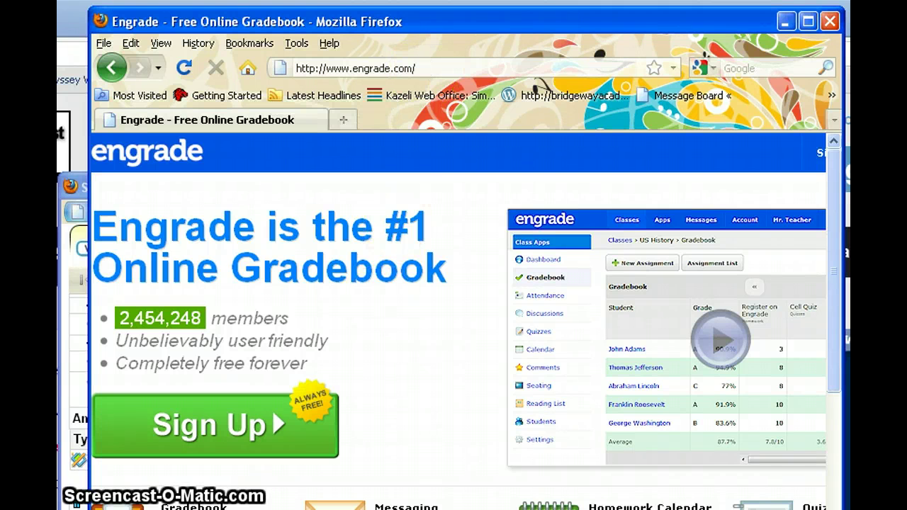
pyautogui.hscroll(5, 843, 379)
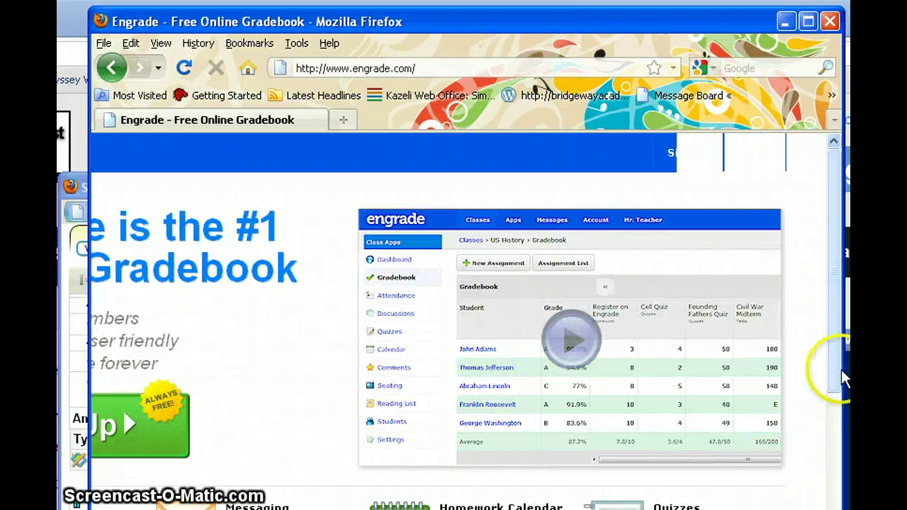
pyautogui.click(766, 156)
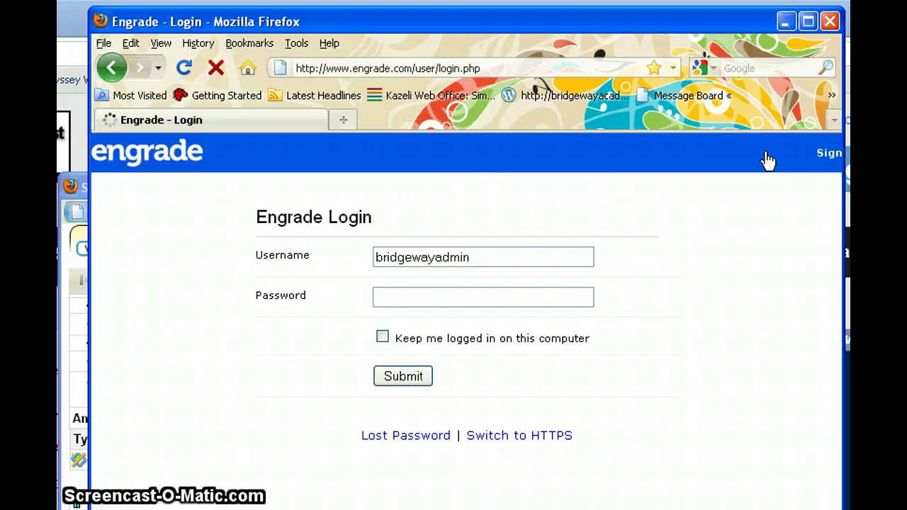
pyautogui.click(474, 261)
pyautogui.click(431, 295)
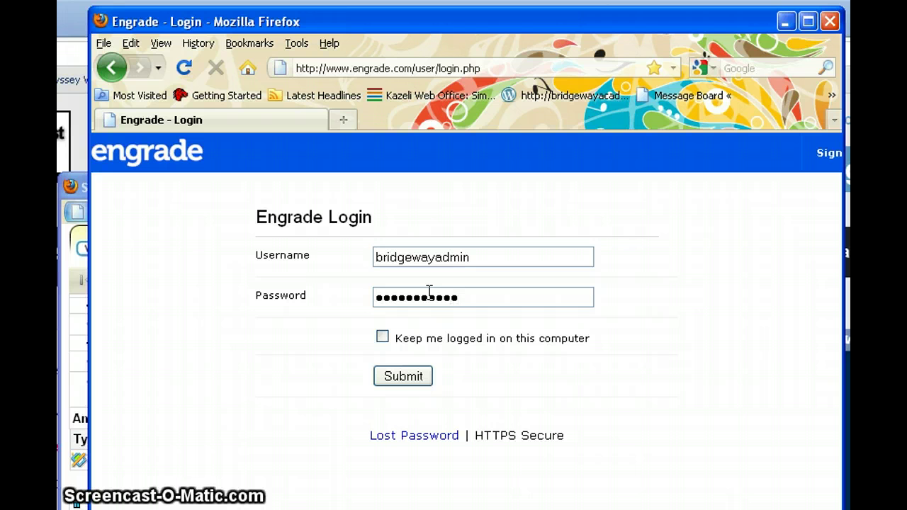
pyautogui.click(402, 375)
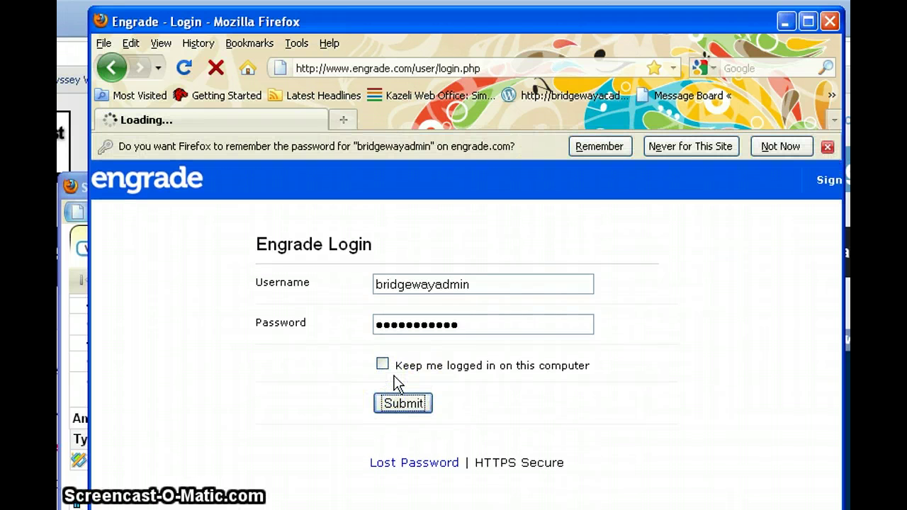
pyautogui.click(401, 403)
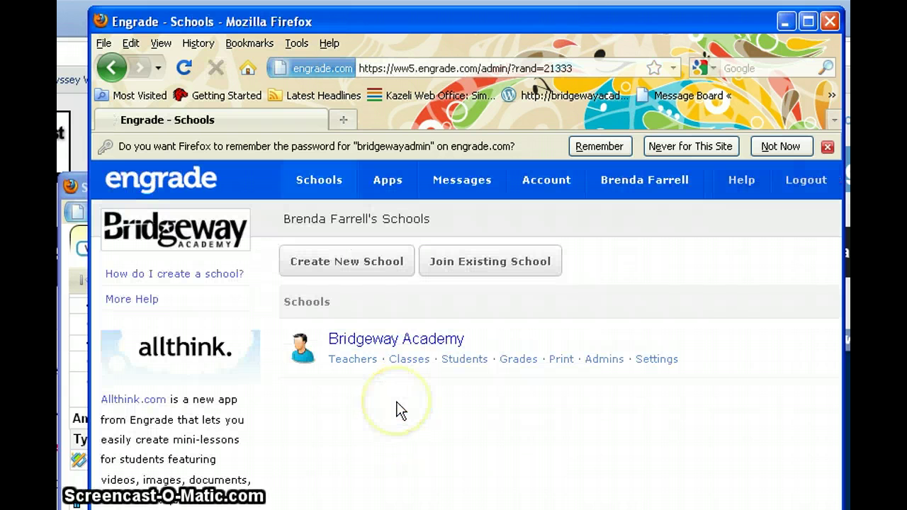
pyautogui.click(398, 398)
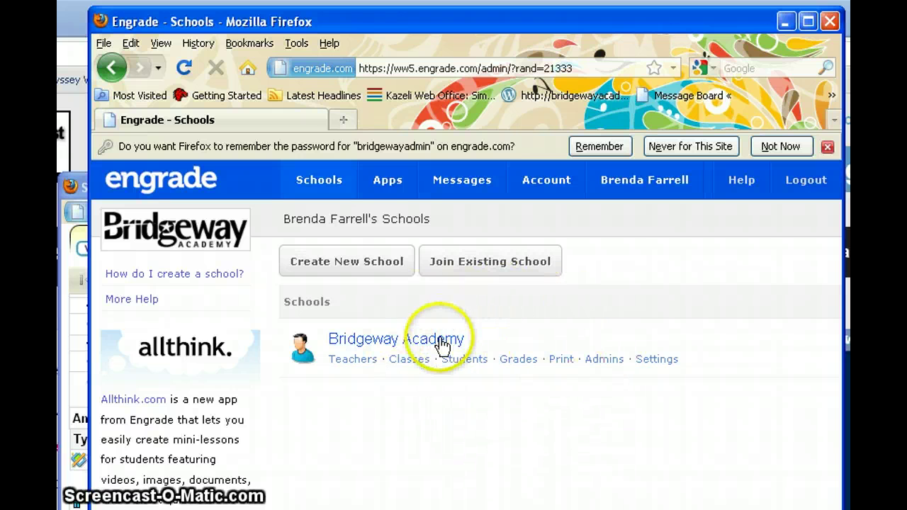
# Open the English II Compass Learning gradebook from Bridgeway Academy's active classes
pyautogui.click(400, 360)
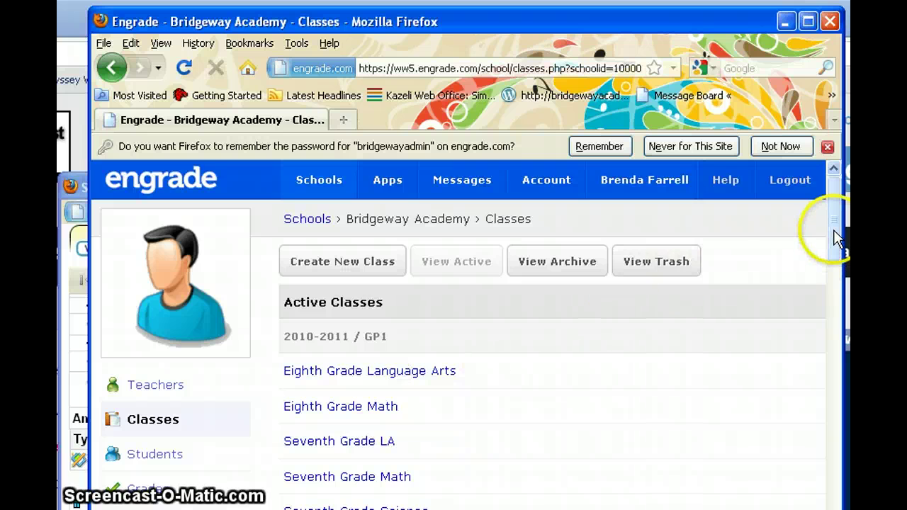
pyautogui.moveTo(830, 239); pyautogui.dragTo(828, 263)
pyautogui.click(771, 149)
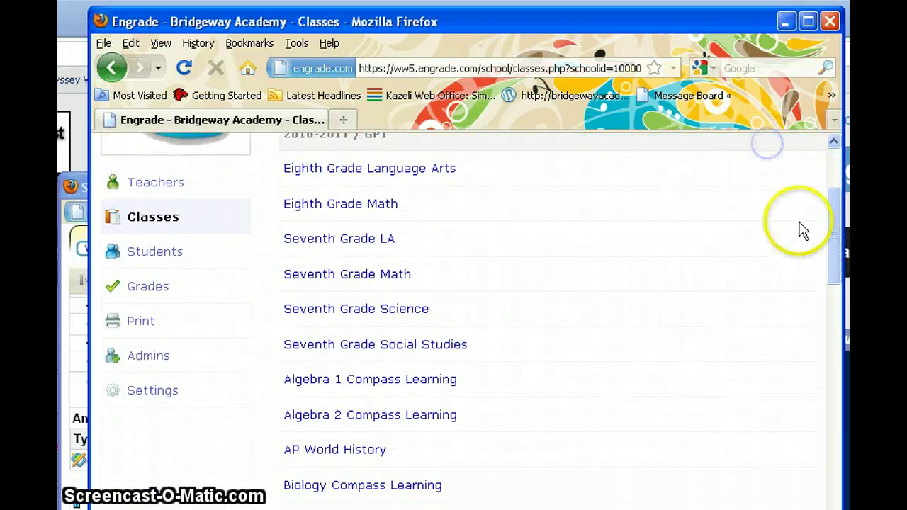
pyautogui.moveTo(828, 229); pyautogui.dragTo(820, 282)
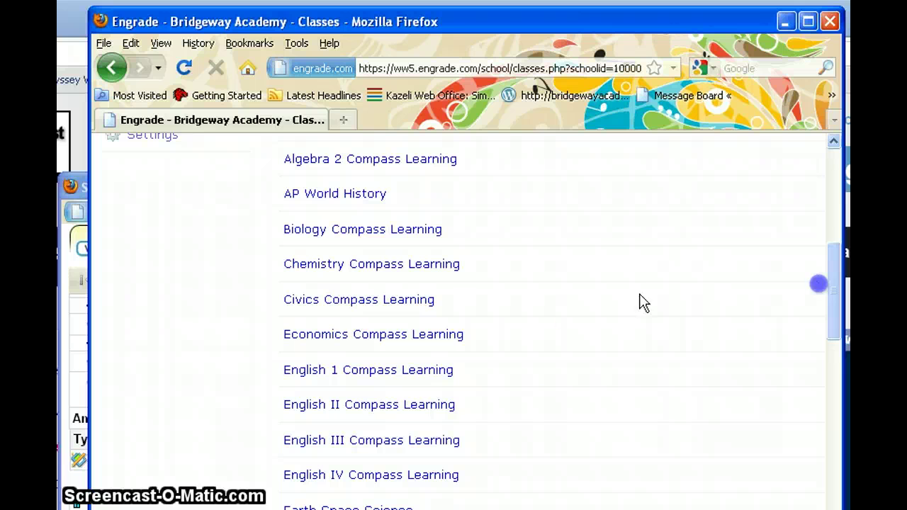
pyautogui.click(377, 404)
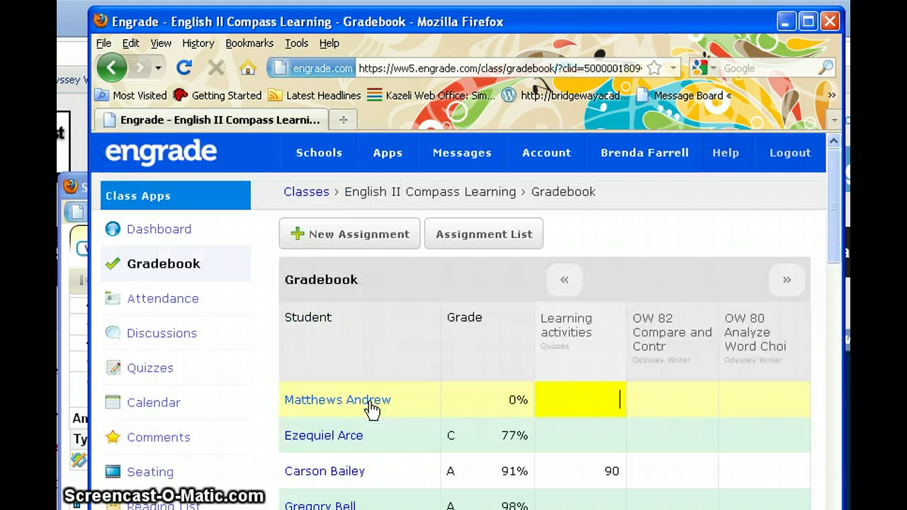
# Look at the OW 82 score cells in the gradebook, and return to the Excel report to check the scored projects
pyautogui.click(669, 409)
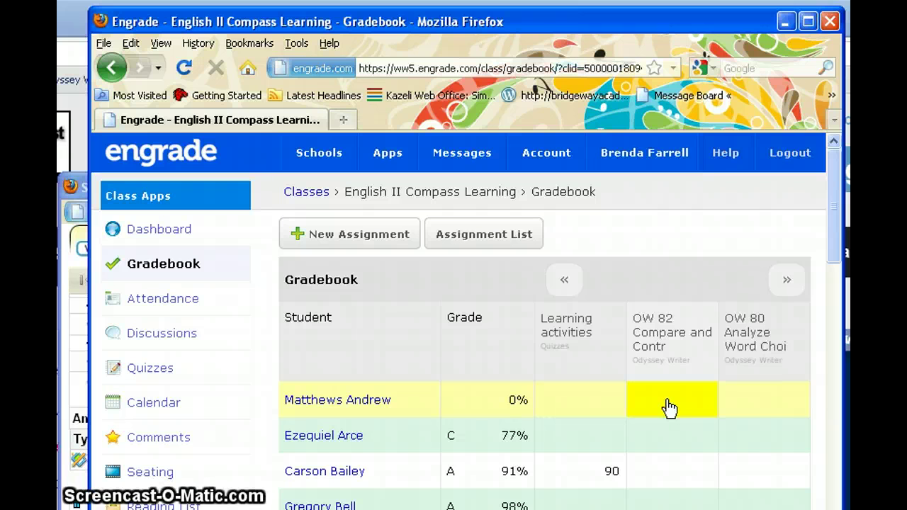
pyautogui.click(654, 409)
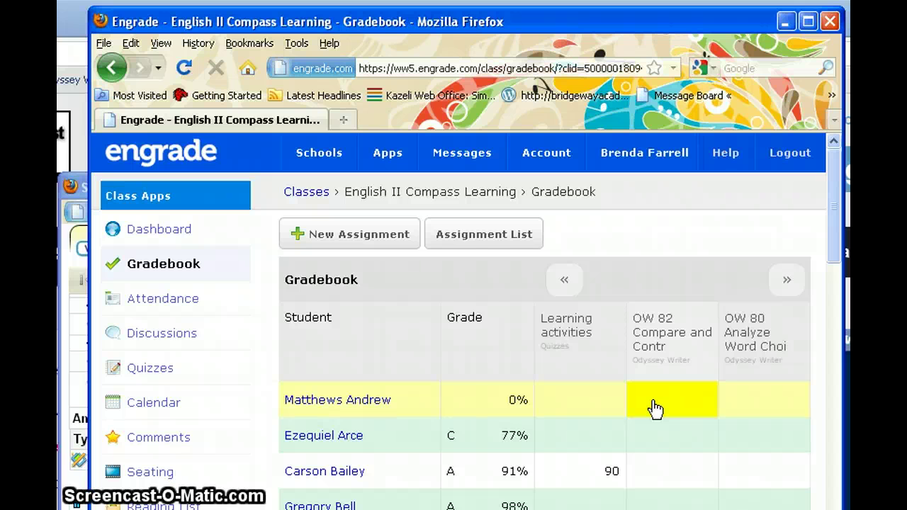
pyautogui.click(319, 471)
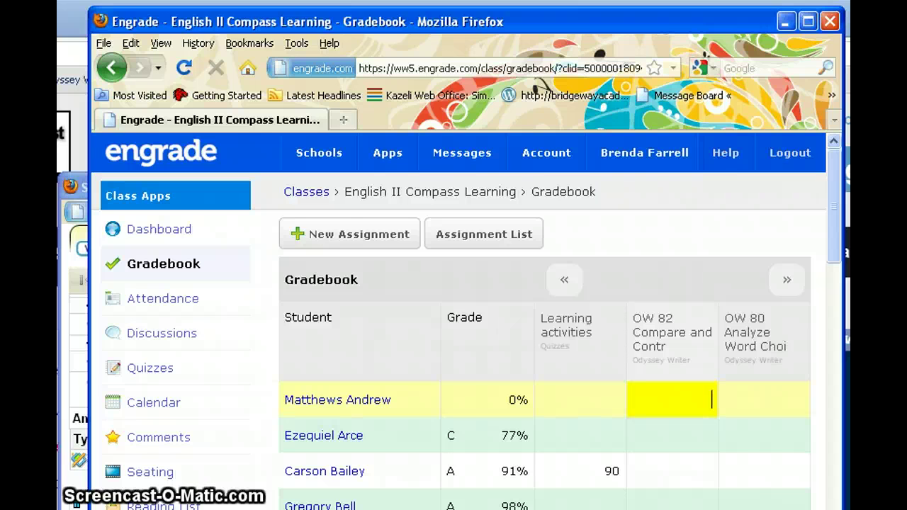
pyautogui.hotkey('alt', 'Tab')
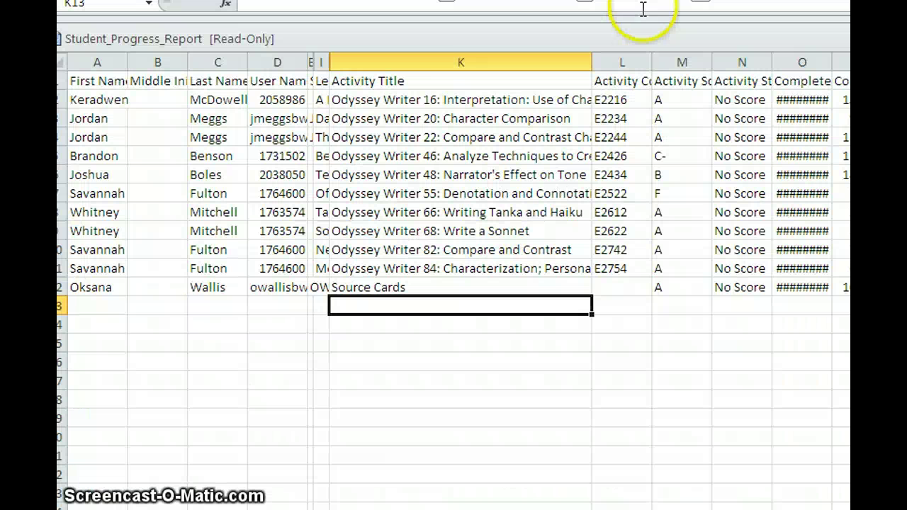
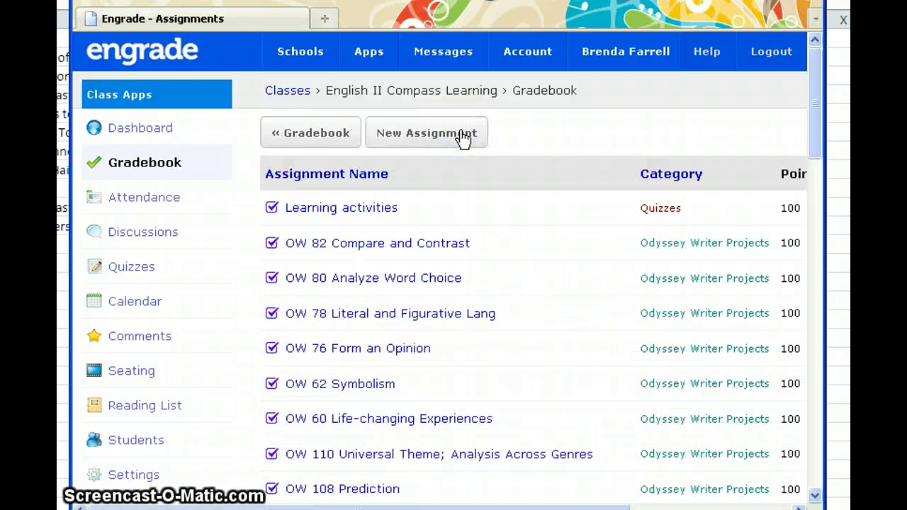
# From the assignment list, open OW 16, enter 96 for the student in the report's first data row, and save the scores
pyautogui.moveTo(821, 138); pyautogui.dragTo(833, 408)
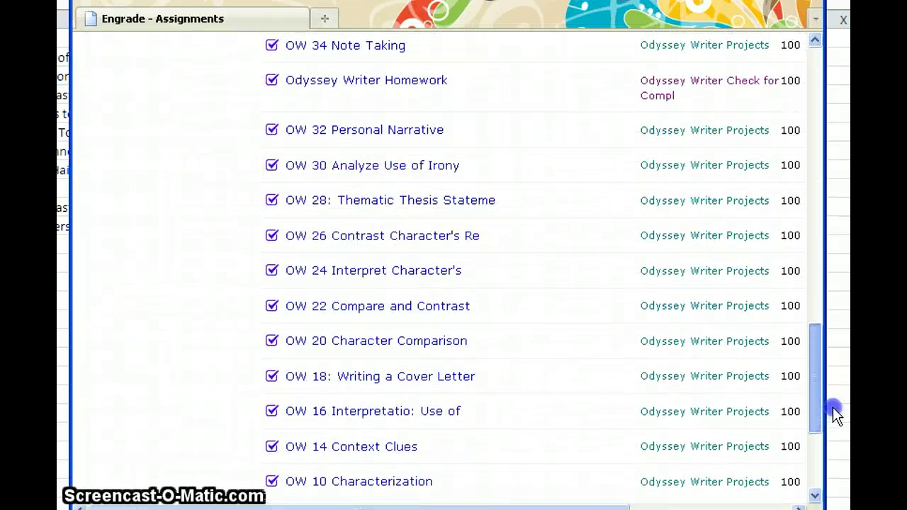
pyautogui.click(385, 419)
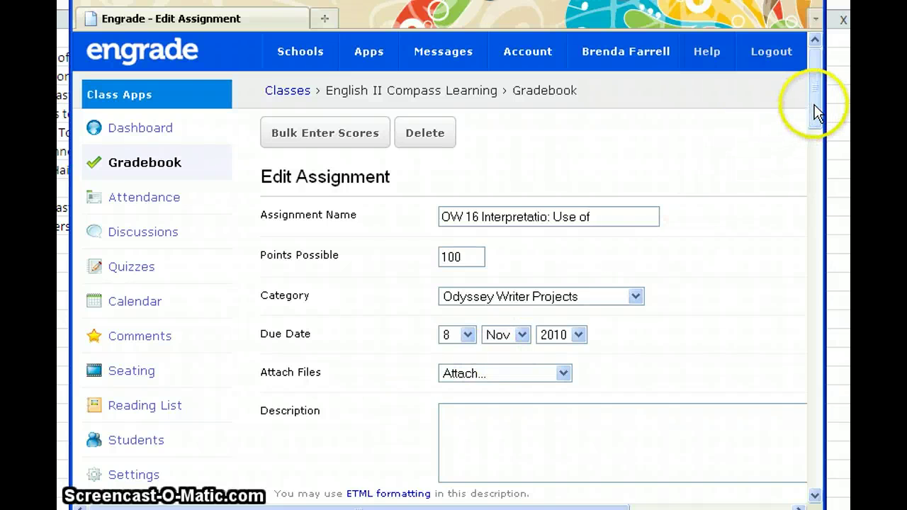
pyautogui.moveTo(815, 111); pyautogui.dragTo(714, 317)
pyautogui.click(458, 355)
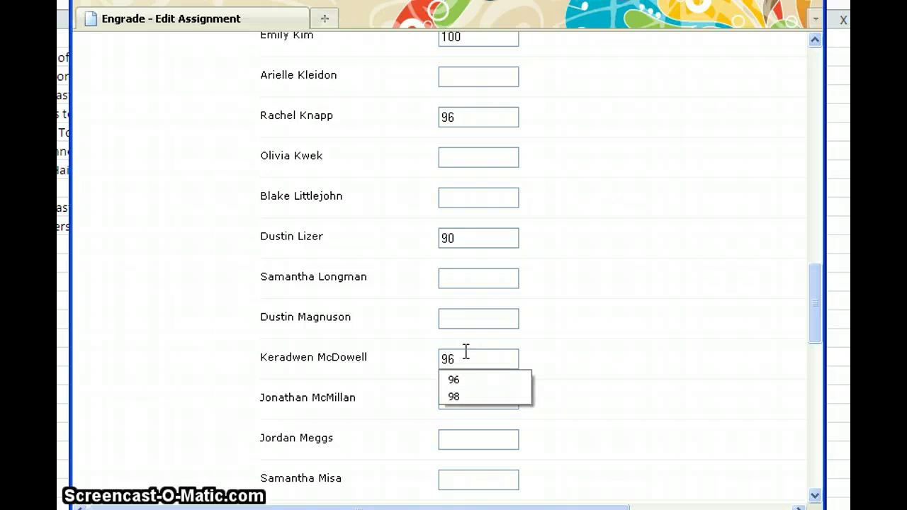
pyautogui.moveTo(818, 303); pyautogui.dragTo(822, 478)
pyautogui.click(510, 445)
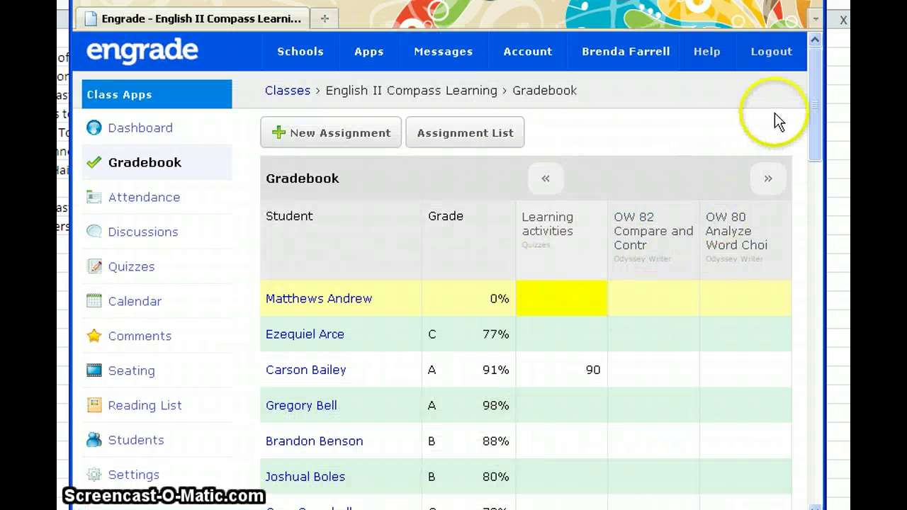
# Find the same student's row in the gradebook and move across its most recent score cells
pyautogui.moveTo(815, 113); pyautogui.dragTo(809, 270)
pyautogui.click(549, 409)
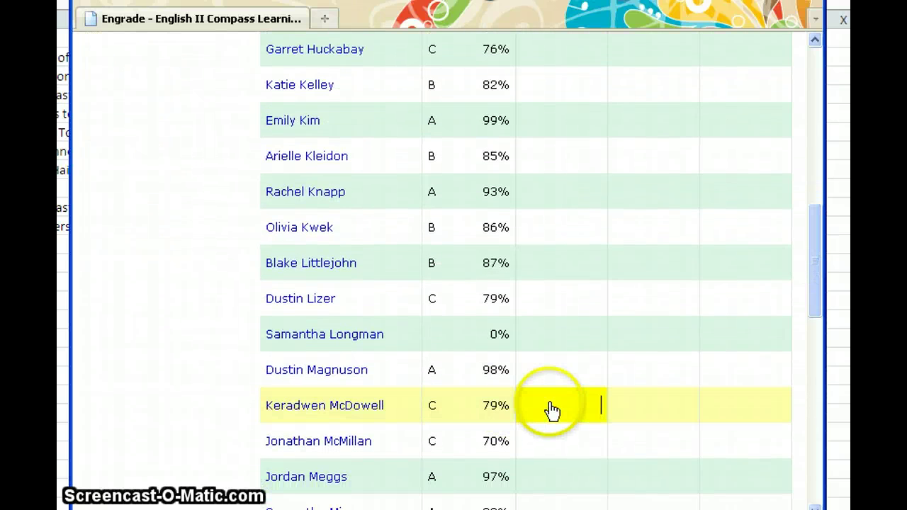
pyautogui.press('Tab')
pyautogui.press('Tab')
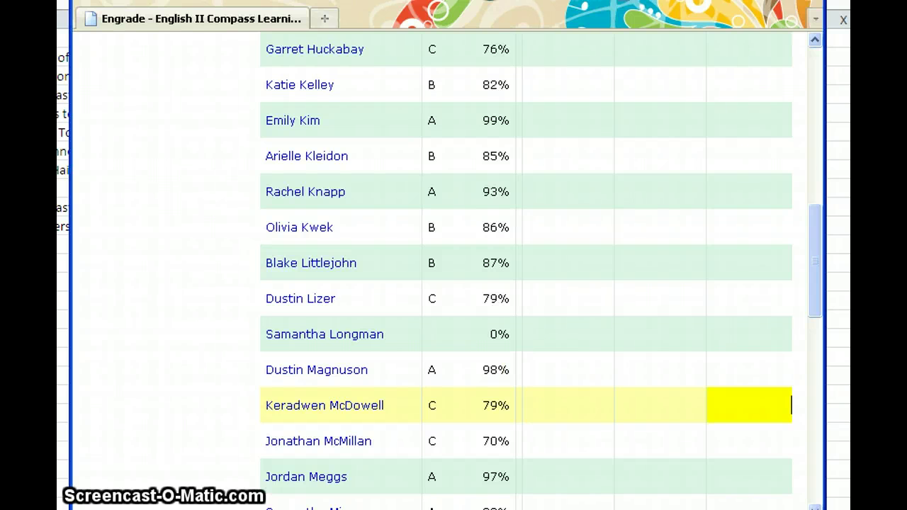
# Browse the gradebook's assignment columns to OW 16 and check the score recorded in that student's row
pyautogui.moveTo(822, 241); pyautogui.dragTo(814, 202)
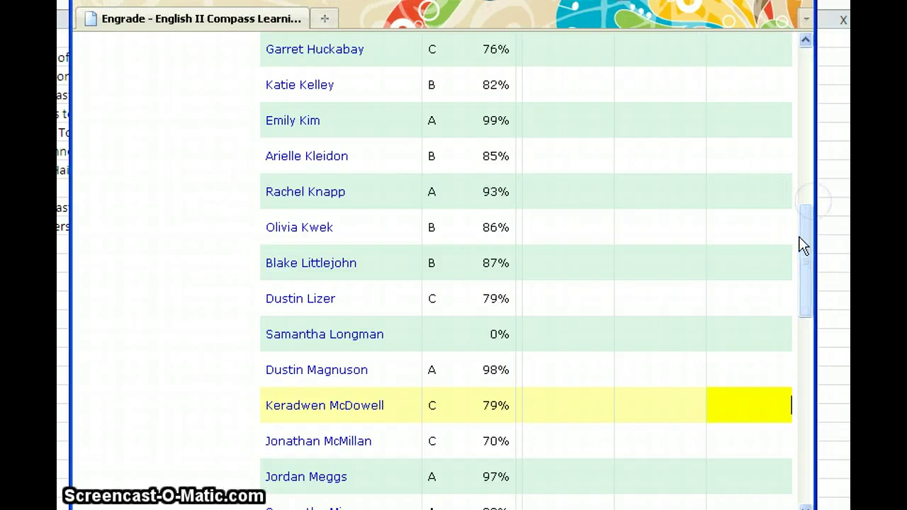
pyautogui.moveTo(803, 245); pyautogui.dragTo(809, 89)
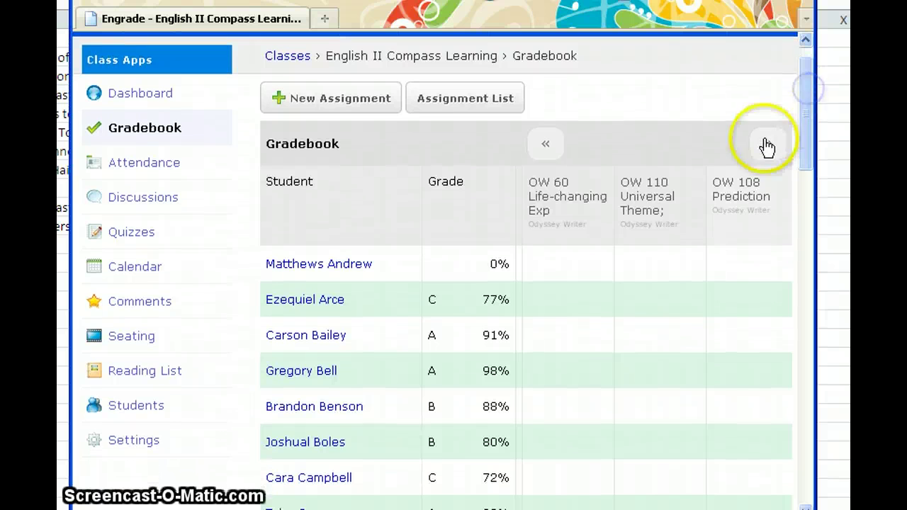
pyautogui.click(767, 147)
pyautogui.click(768, 148)
pyautogui.click(768, 148)
pyautogui.click(767, 147)
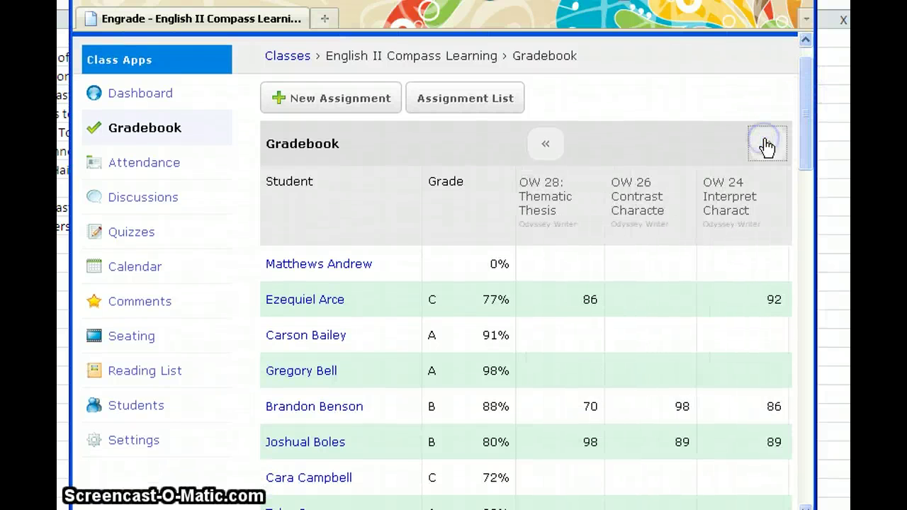
pyautogui.click(768, 147)
pyautogui.click(768, 147)
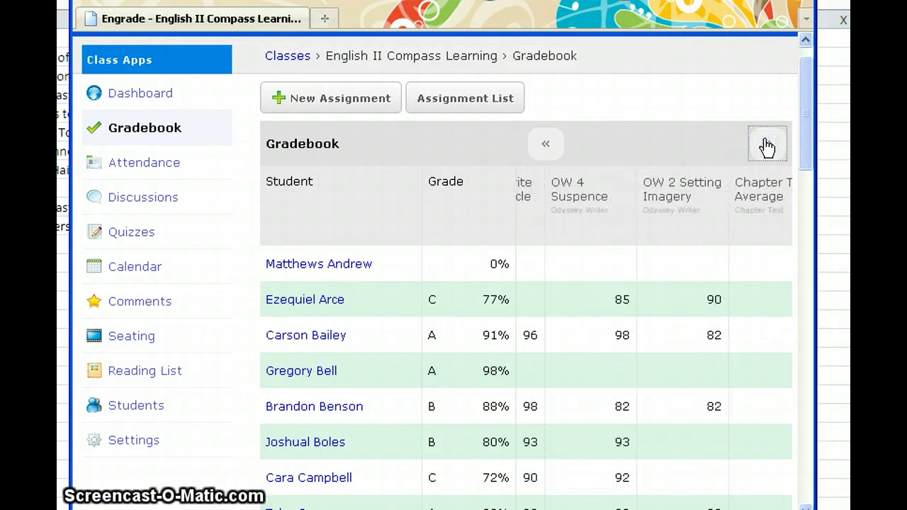
pyautogui.click(767, 147)
pyautogui.click(537, 142)
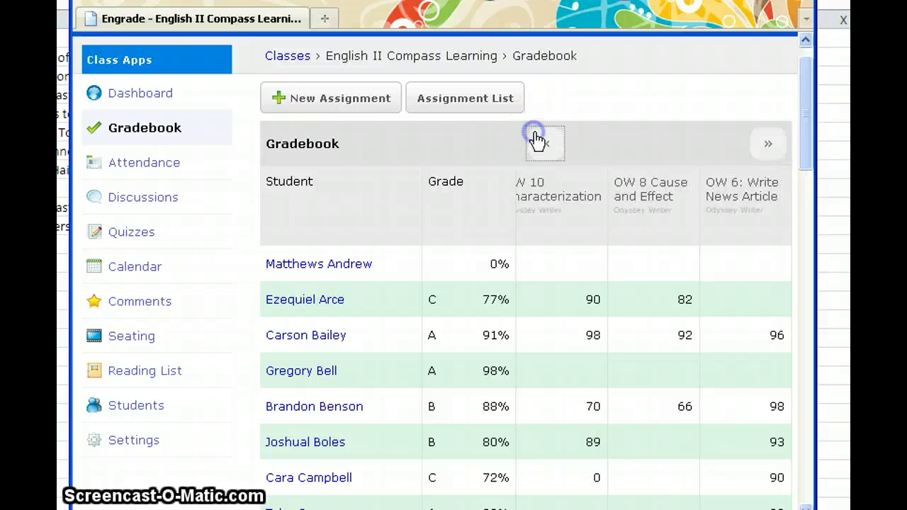
pyautogui.click(537, 142)
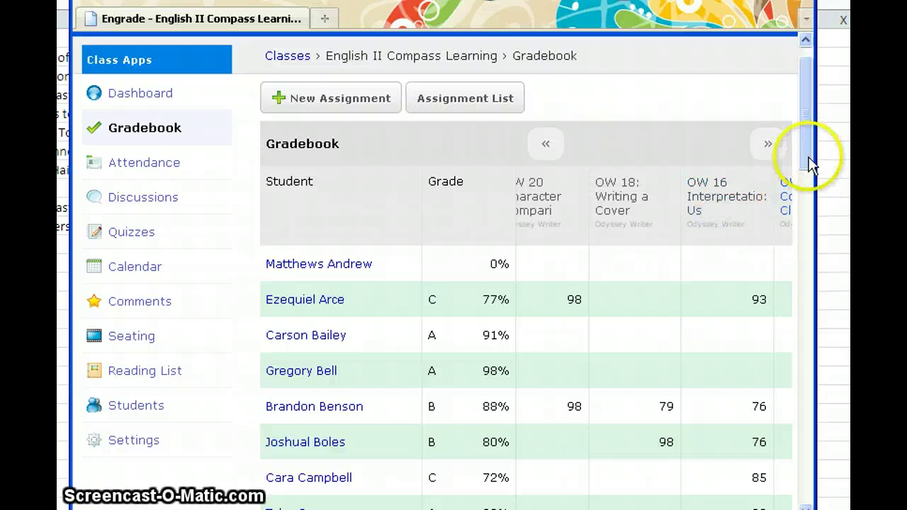
pyautogui.moveTo(810, 163); pyautogui.dragTo(775, 308)
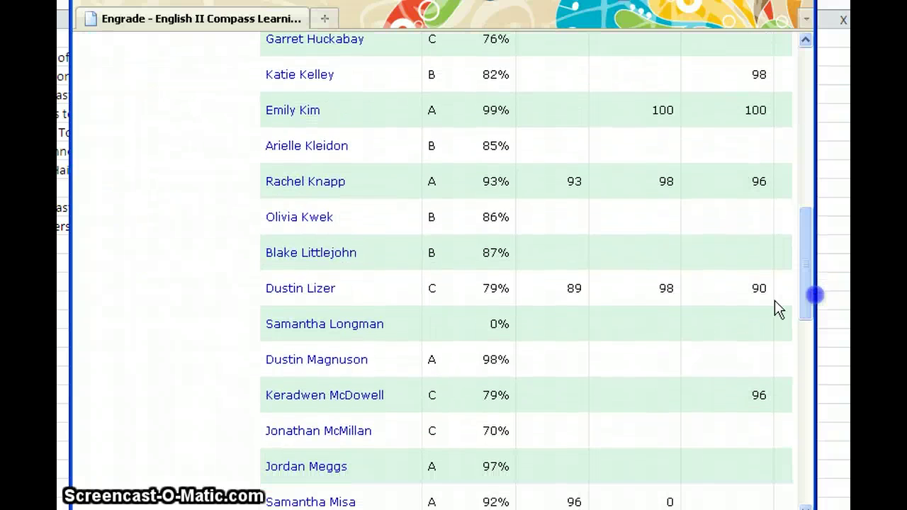
# Check the same student's OW 16 score cell, and browse the gradebook's assignment columns back to Learning activities and OW 82
pyautogui.click(723, 394)
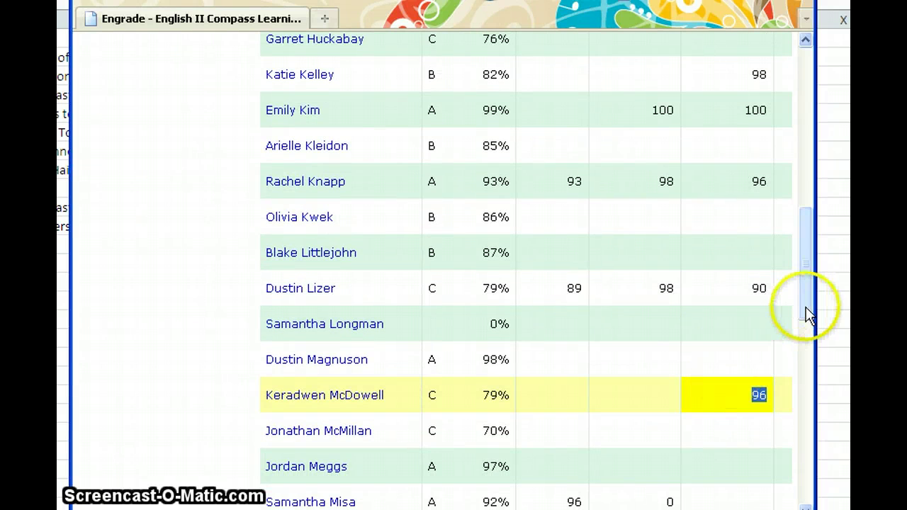
pyautogui.moveTo(804, 308); pyautogui.dragTo(787, 154)
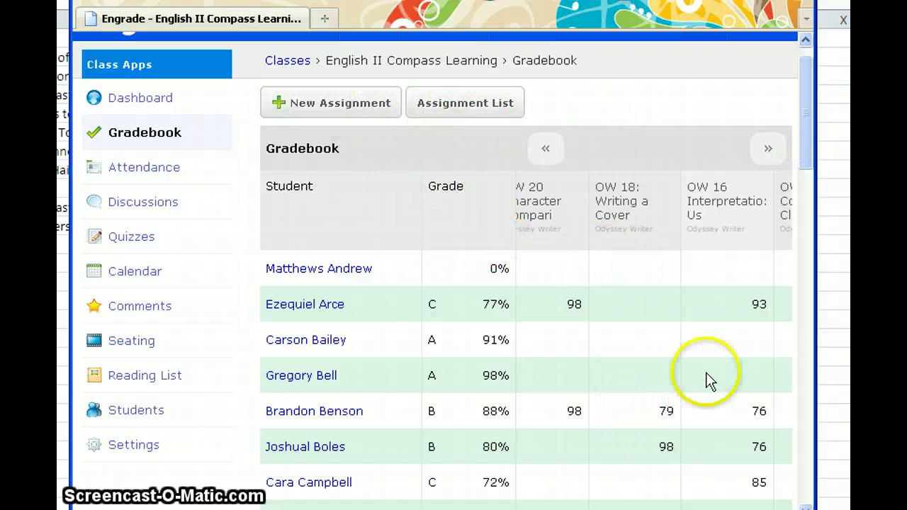
pyautogui.scroll(1, 804, 138)
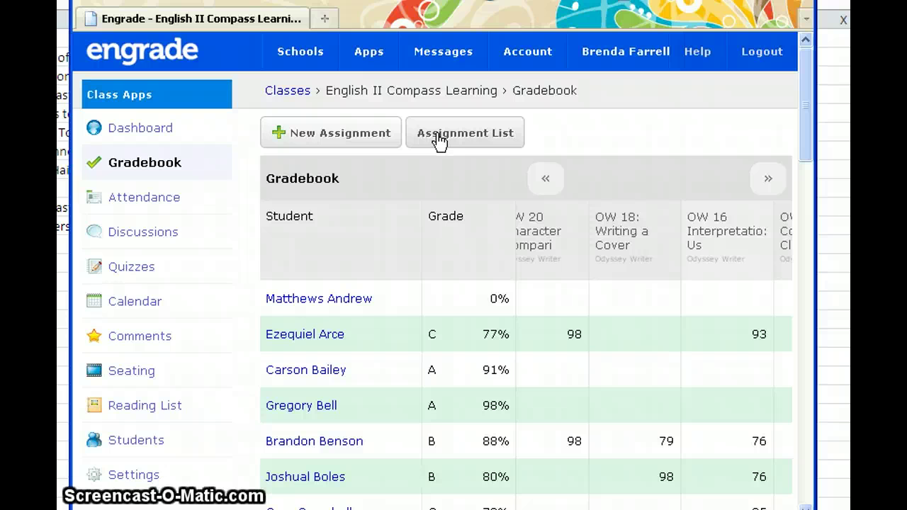
pyautogui.click(769, 185)
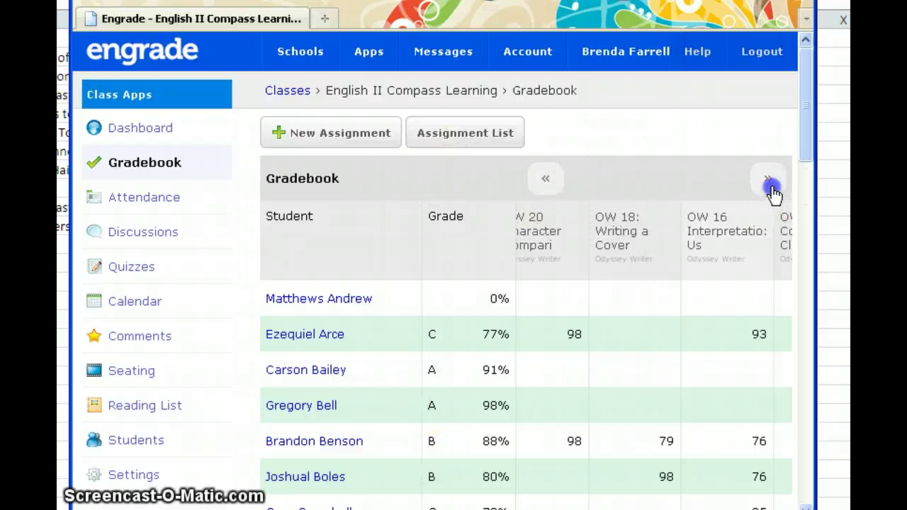
pyautogui.click(539, 181)
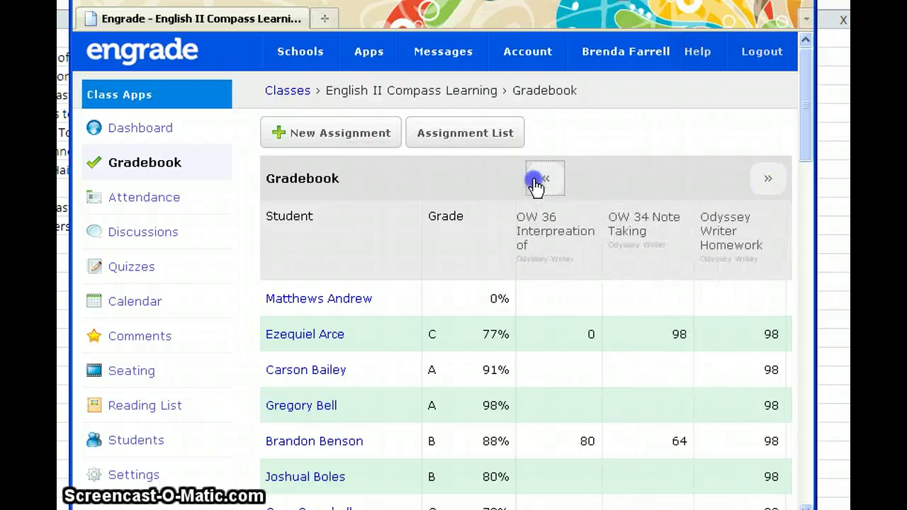
pyautogui.click(537, 180)
pyautogui.click(536, 180)
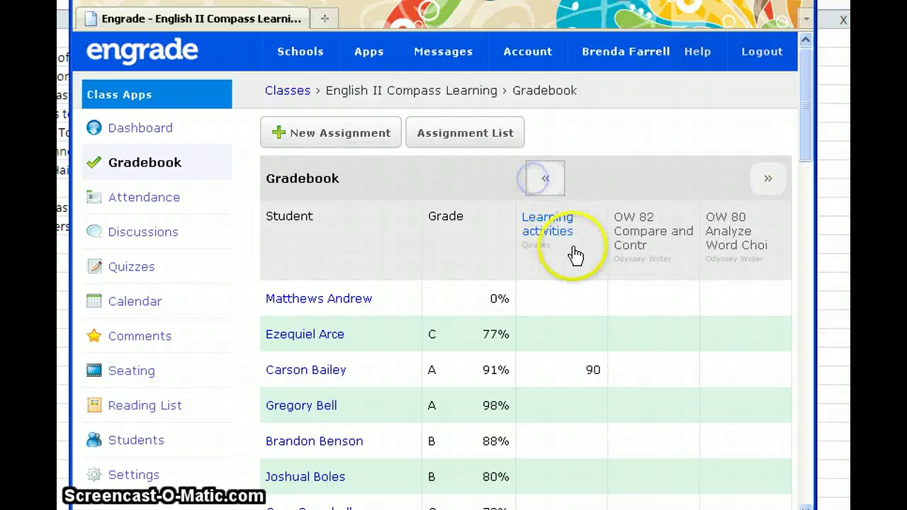
# Open the assignment list, review the assignments with their categories, points and due dates, and return to the gradebook
pyautogui.click(438, 136)
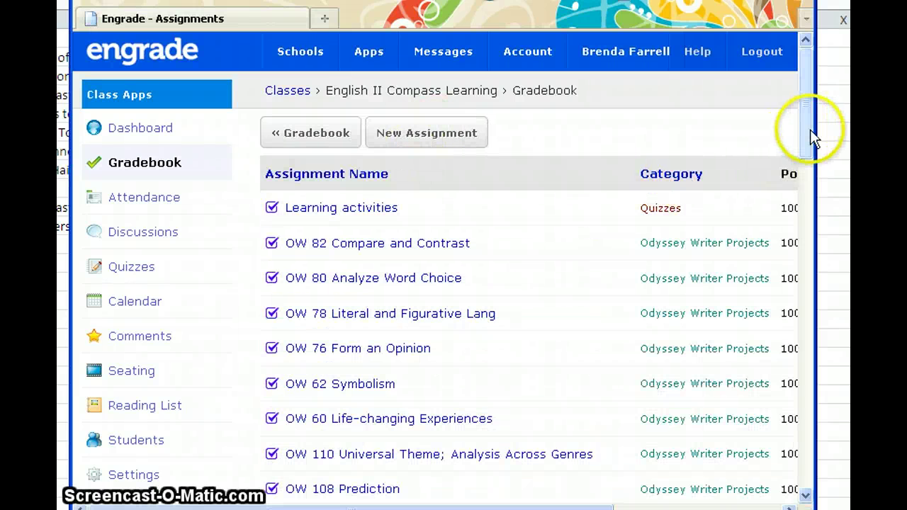
pyautogui.moveTo(807, 131); pyautogui.dragTo(808, 480)
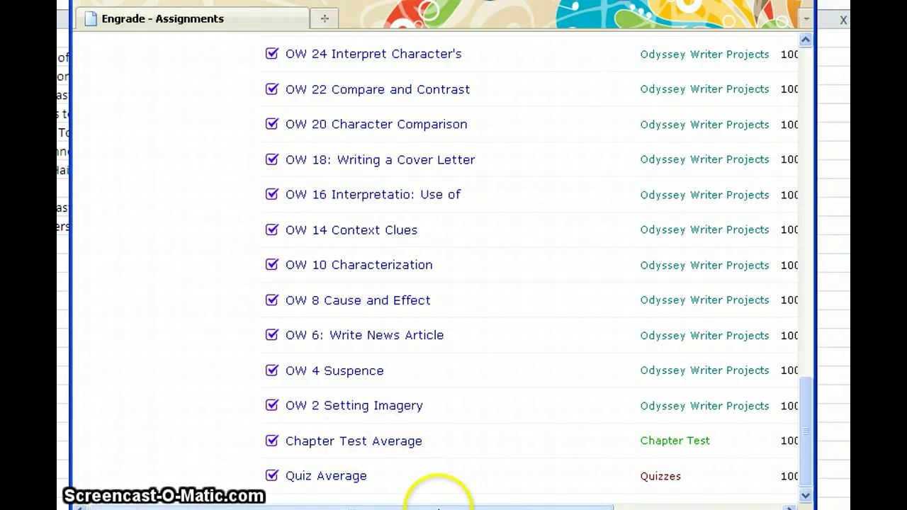
pyautogui.moveTo(447, 506); pyautogui.dragTo(571, 504)
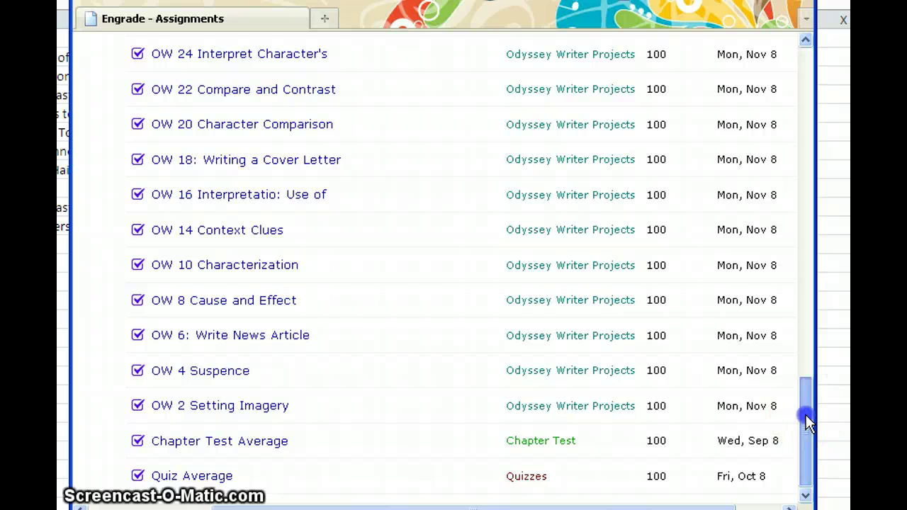
pyautogui.moveTo(804, 385); pyautogui.dragTo(785, 64)
pyautogui.click(188, 133)
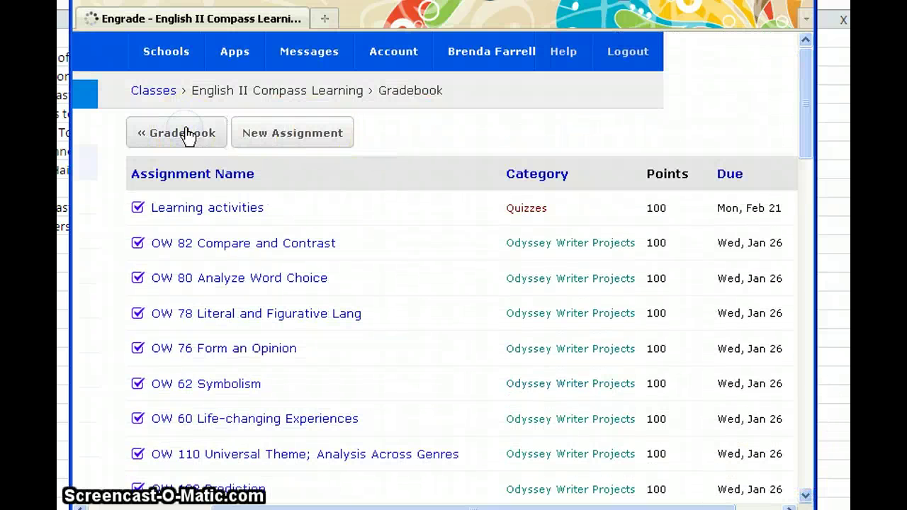